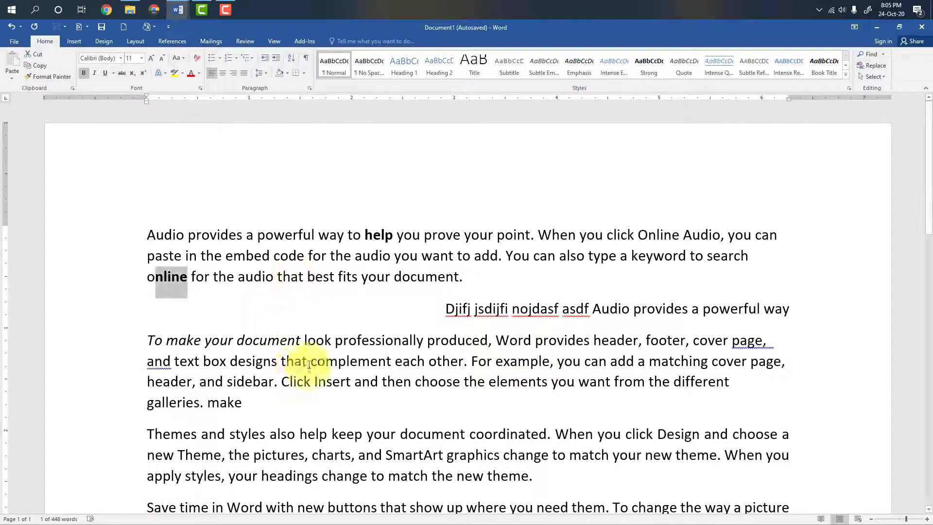
Copy the word "audio" from the first paragraph's last line and paste it as text only after "make" following "galleries."
left_click_drag(156, 276, 272, 287)
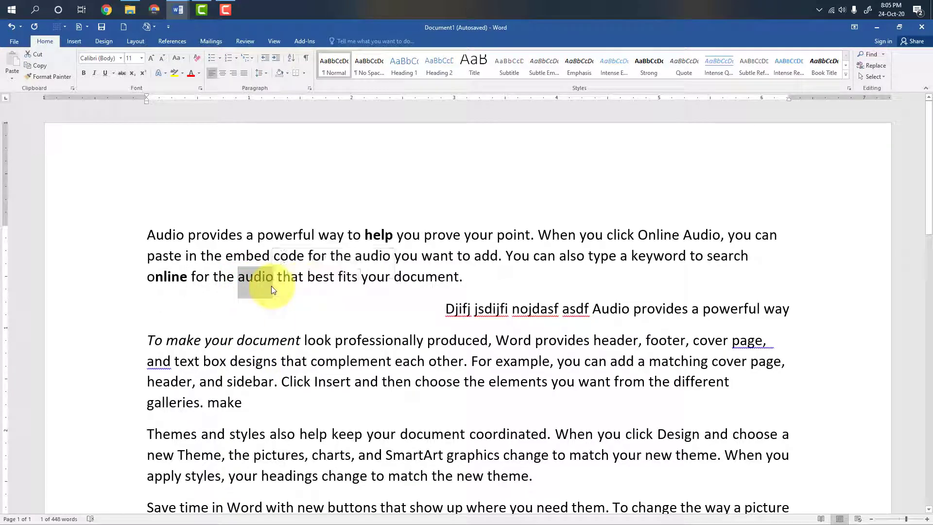
key("ctrl+c")
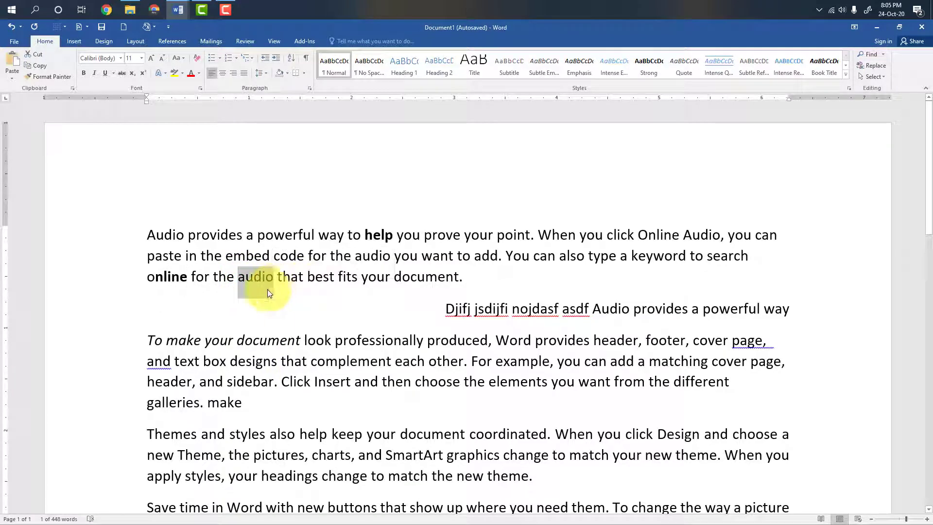
left_click(244, 402)
right_click(261, 401)
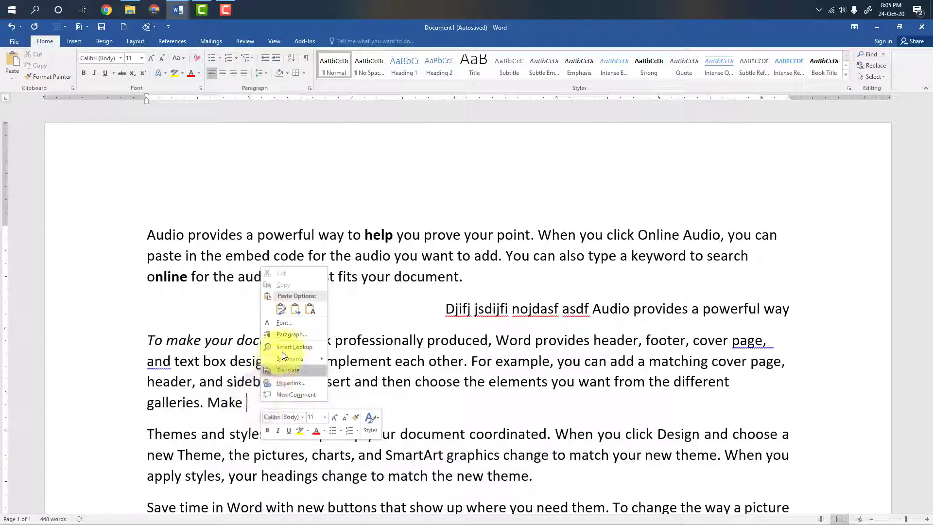
left_click(310, 309)
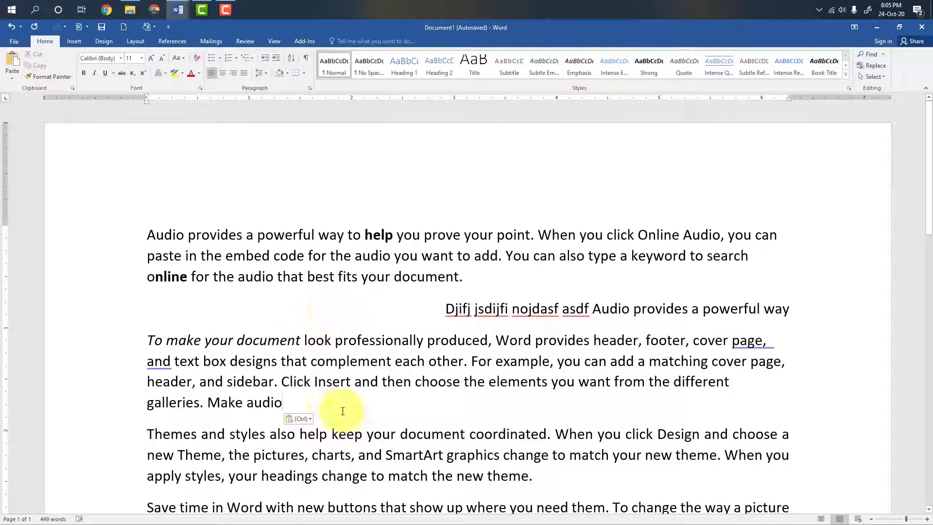
Open the Font formatting dialog at the pasted word and accept its settings
key("ctrl+d")
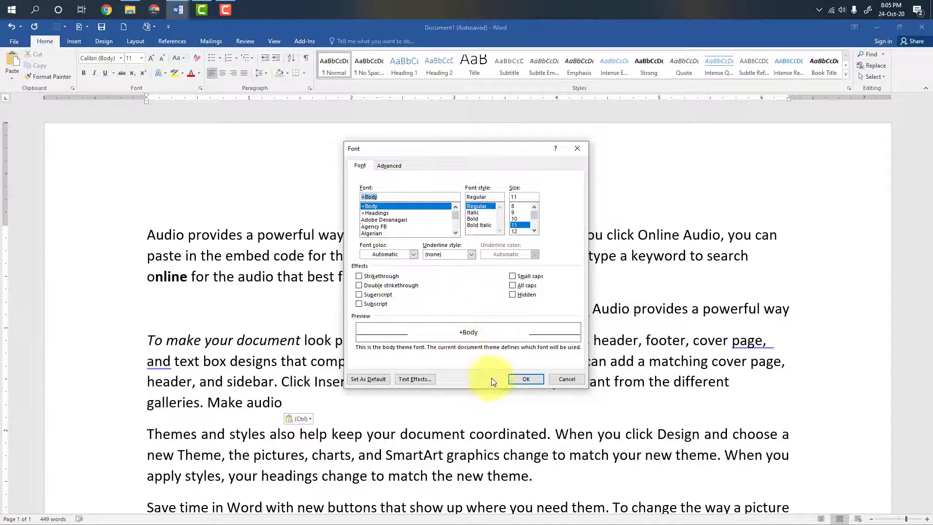
left_click(526, 379)
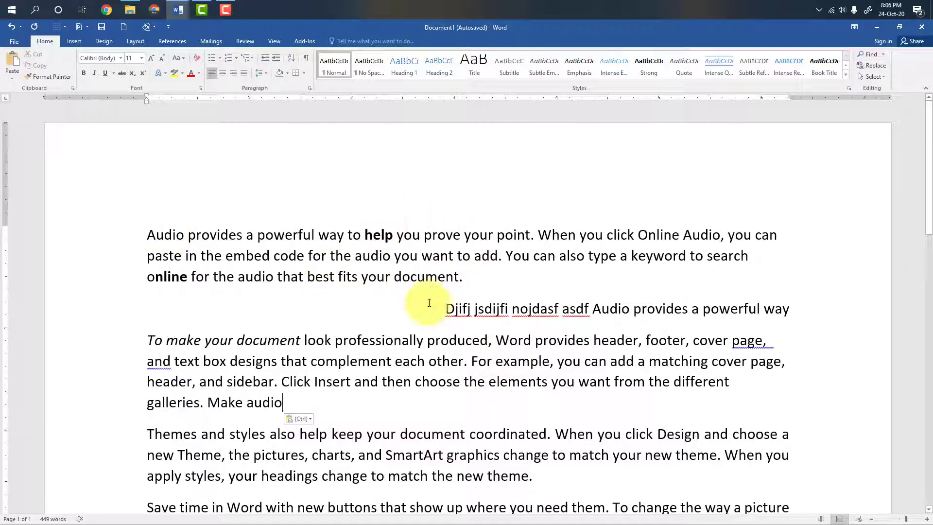
Center the line beginning "Djifj jsdijfi" and insert the text "Dfijnhndsjfn" at its start
left_click(443, 308)
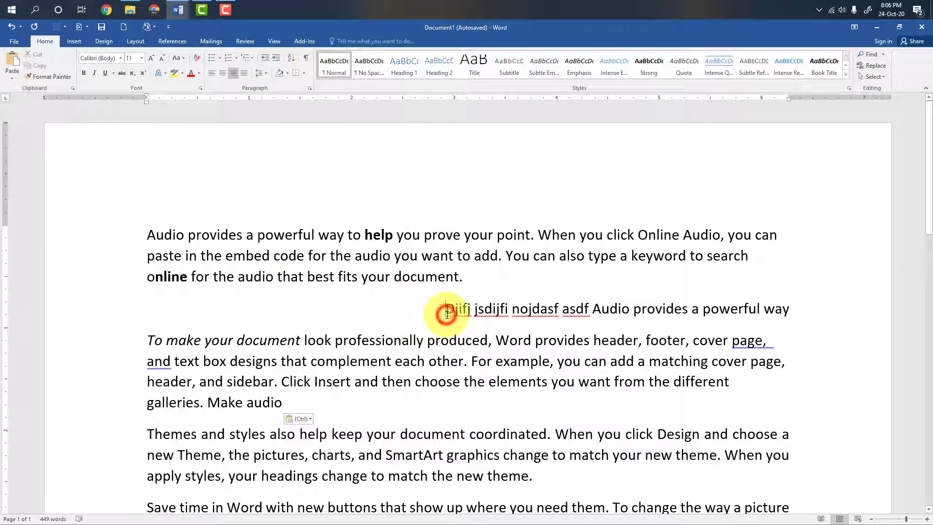
key("ctrl+e")
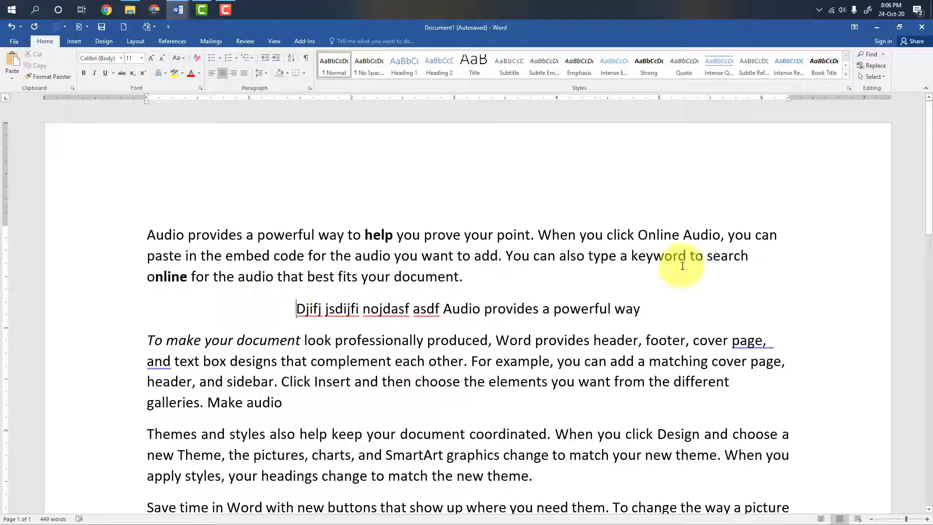
type("dfijnhndsjfn")
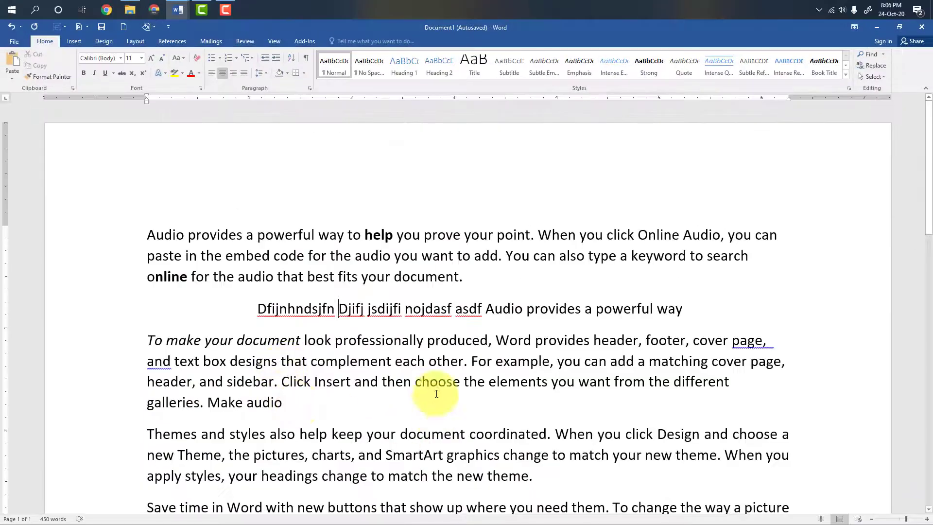
left_click(358, 460)
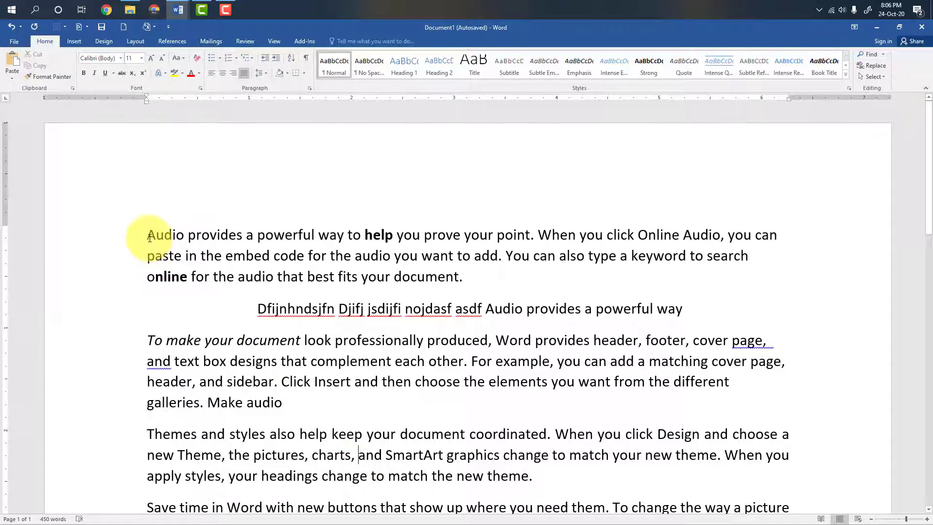
Search the document for "Audio" using the first word, look through the matches, and close the search
left_click_drag(147, 235, 181, 236)
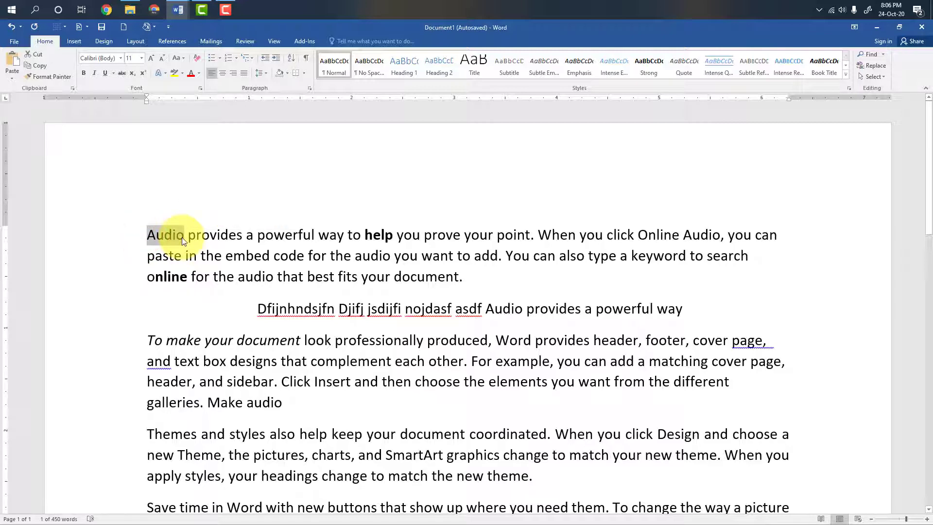
key("ctrl+f")
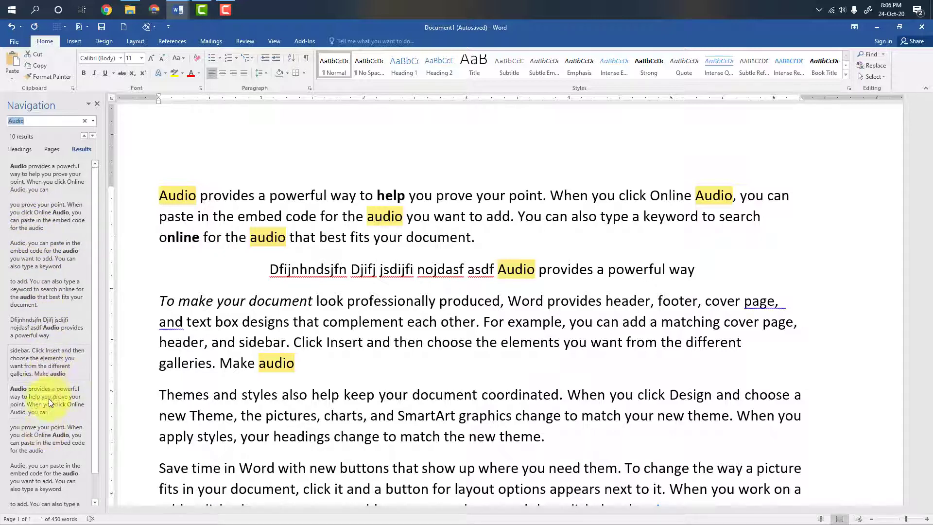
scroll(48, 398, "down", 1)
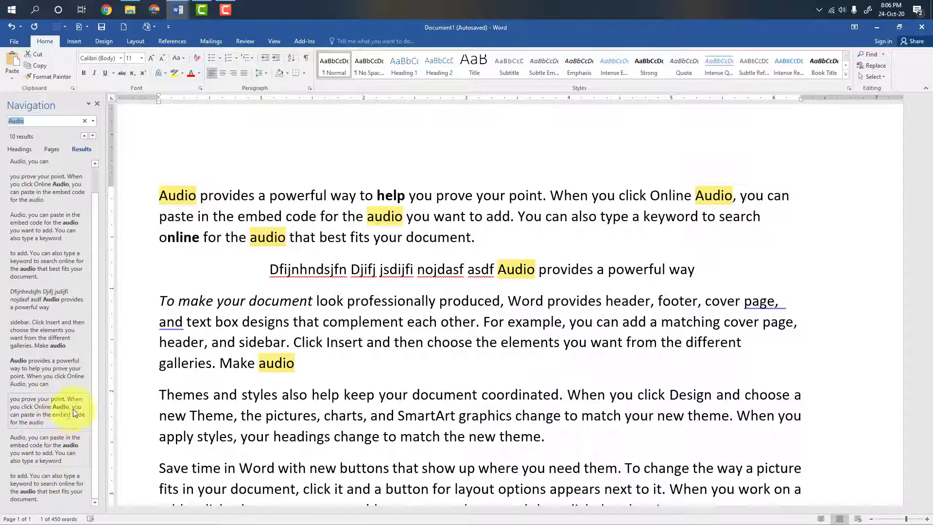
scroll(48, 300, "up", 1)
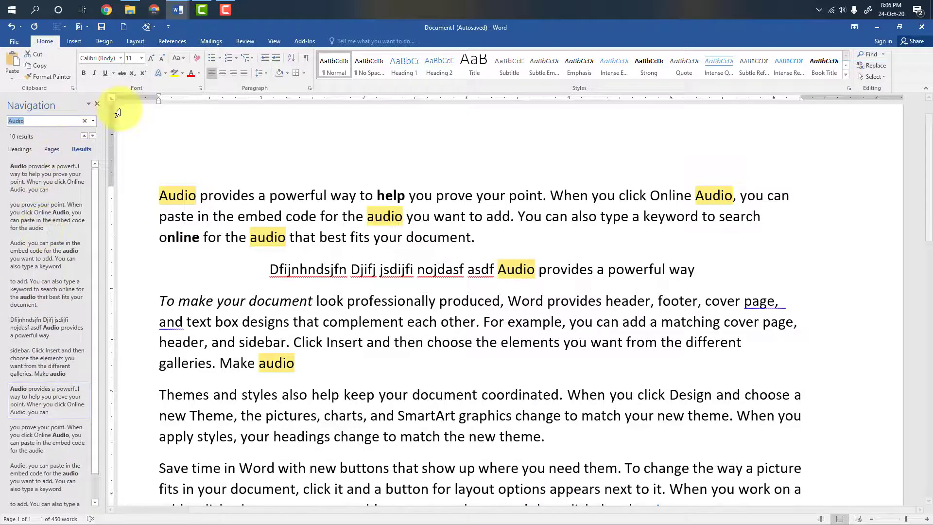
left_click(98, 104)
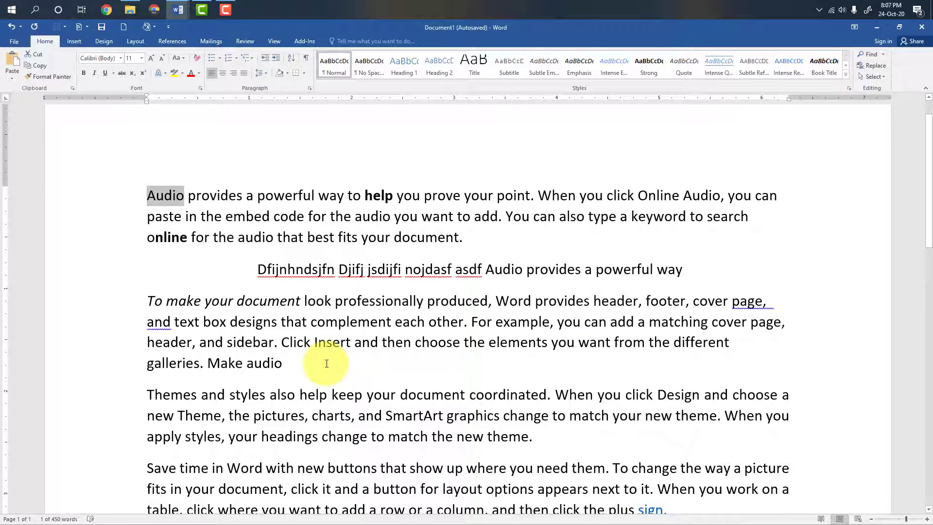
Use Go To to jump to line 6 of the document, and close the dialog
key("ctrl+g")
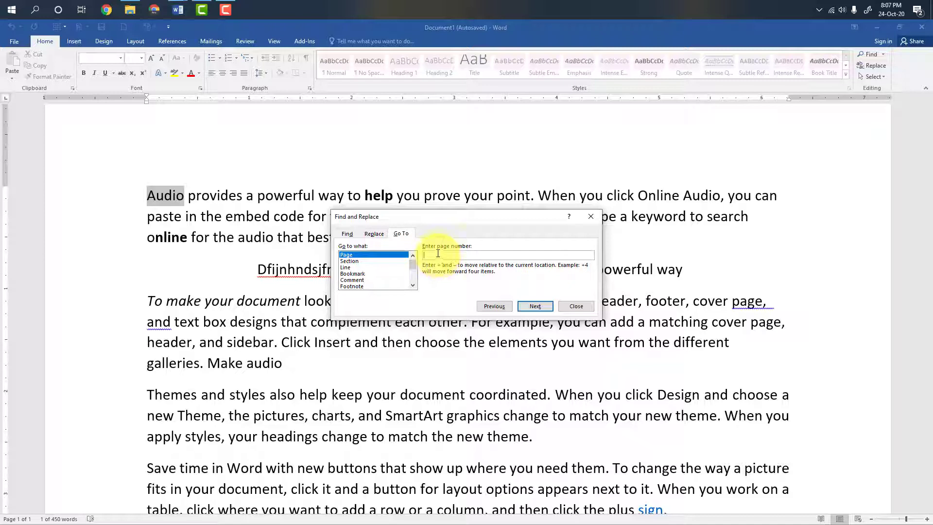
left_click(354, 267)
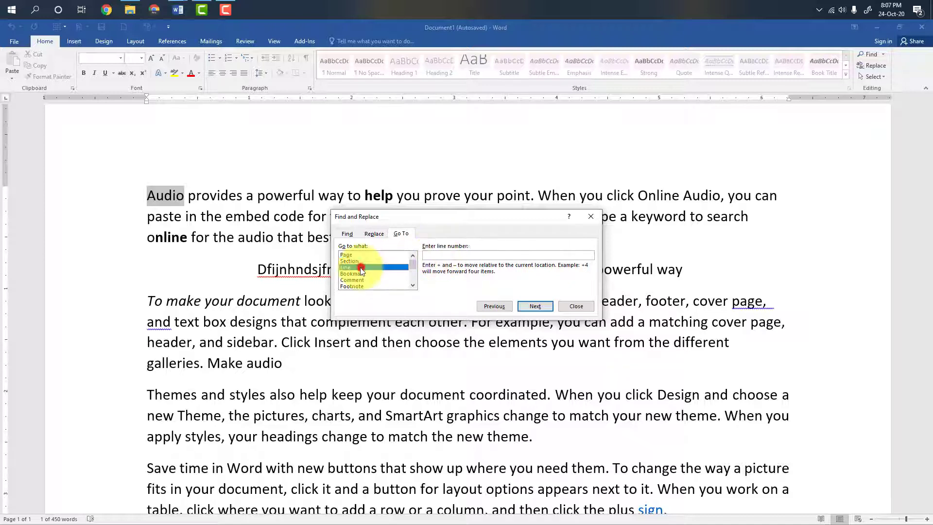
left_click(431, 255)
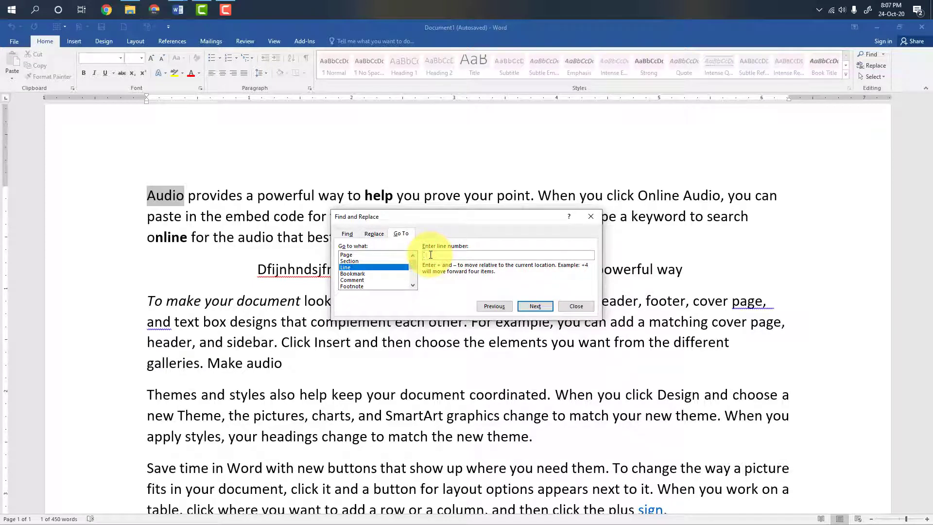
type("6")
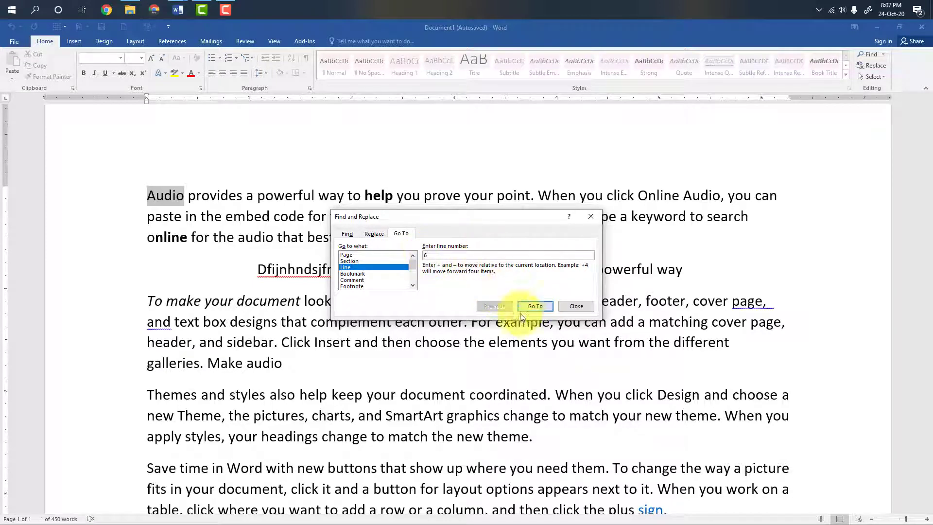
left_click(533, 307)
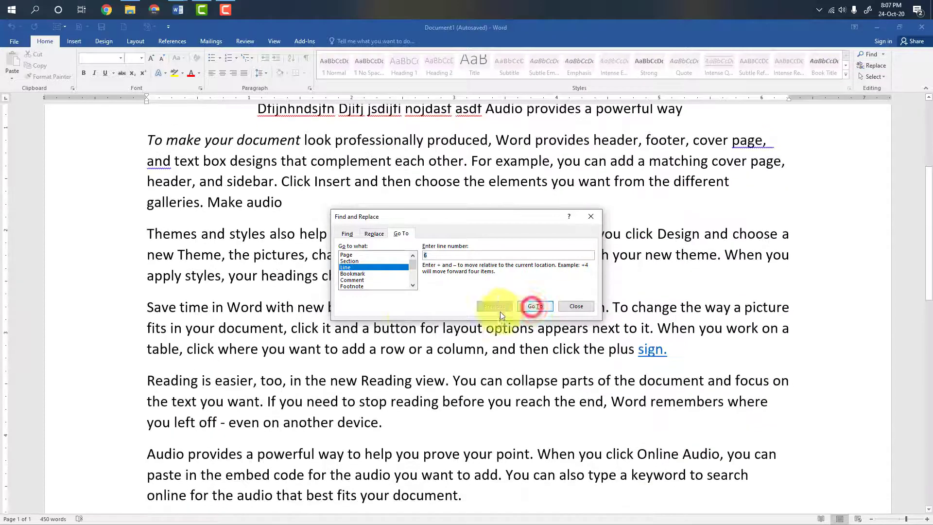
left_click(585, 217)
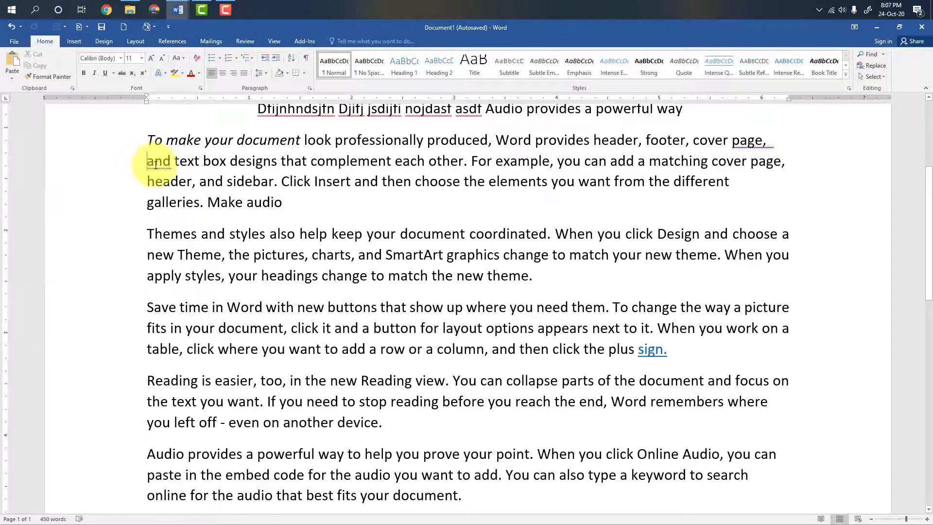
scroll(152, 162, "up", 4)
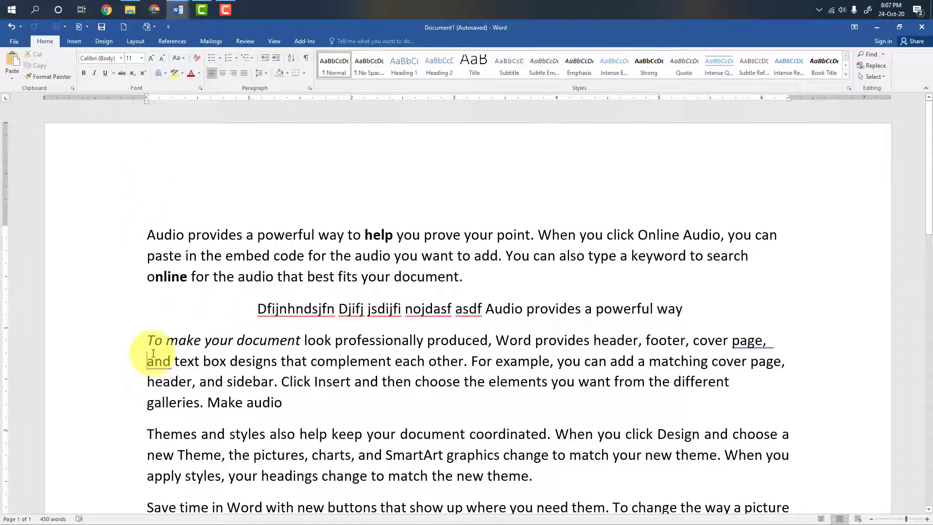
Switch to short key.docx to check the shortcut list around Replace, and return to Document1
key("alt+Tab")
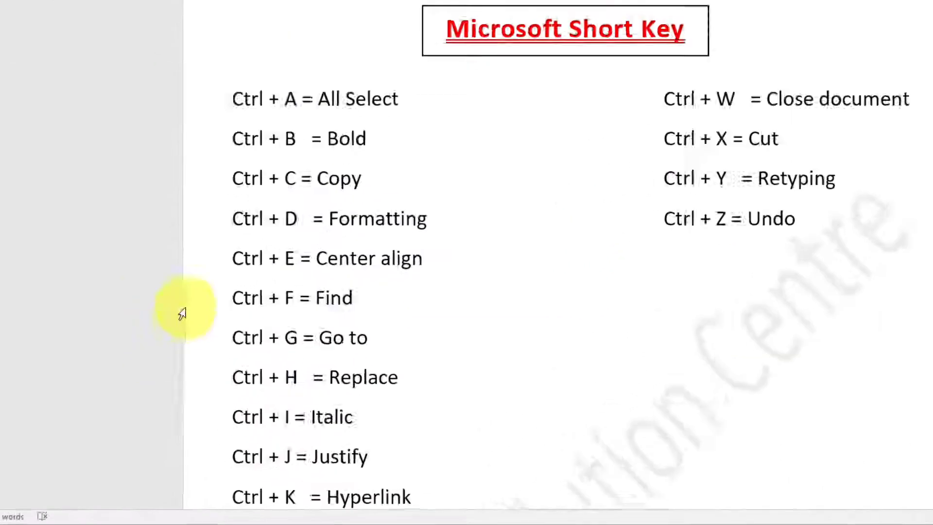
scroll(555, 56, "down", 2)
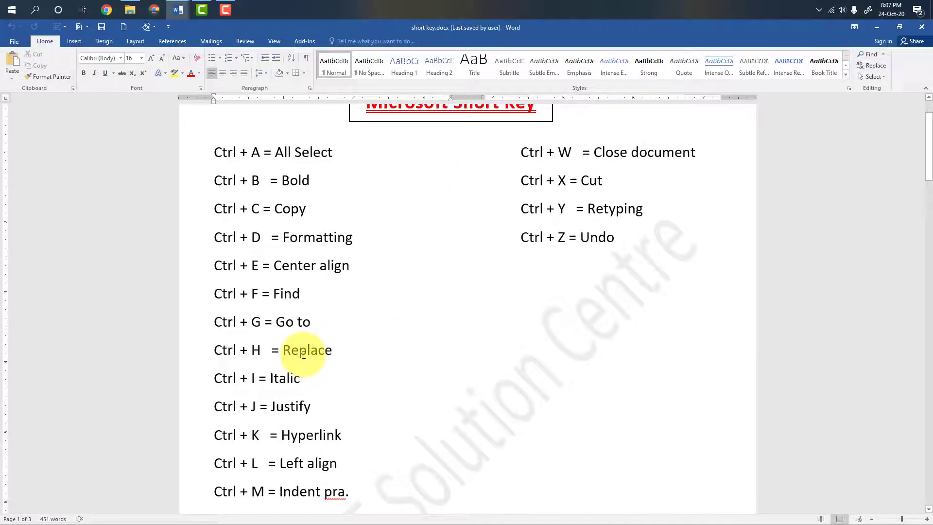
key("alt+Tab")
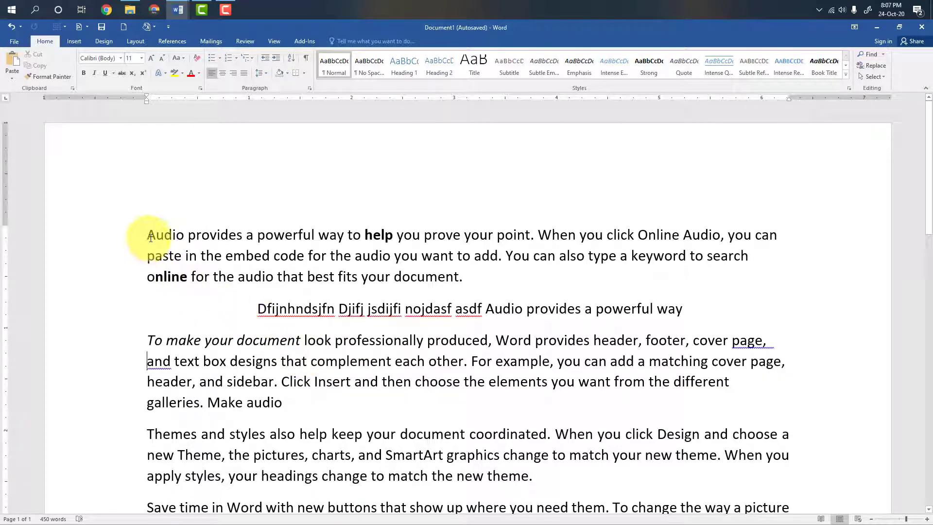
Replace every occurrence of "Audio" in the document with "video" and close the Replace dialog
left_click_drag(147, 234, 183, 235)
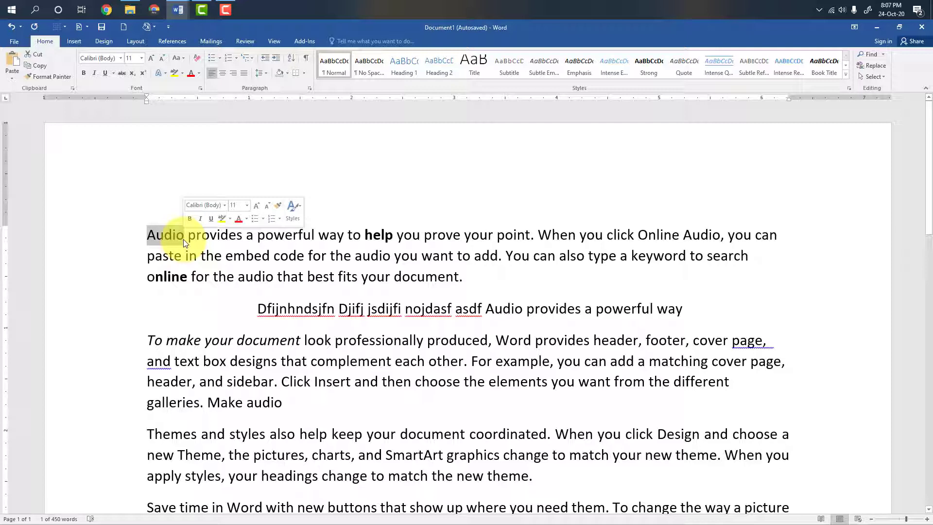
left_click(189, 238)
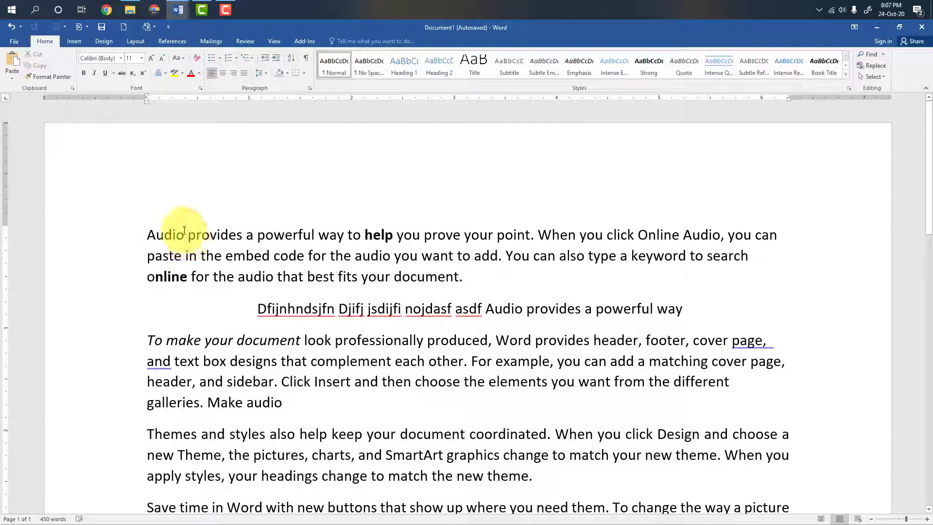
double_click(153, 234)
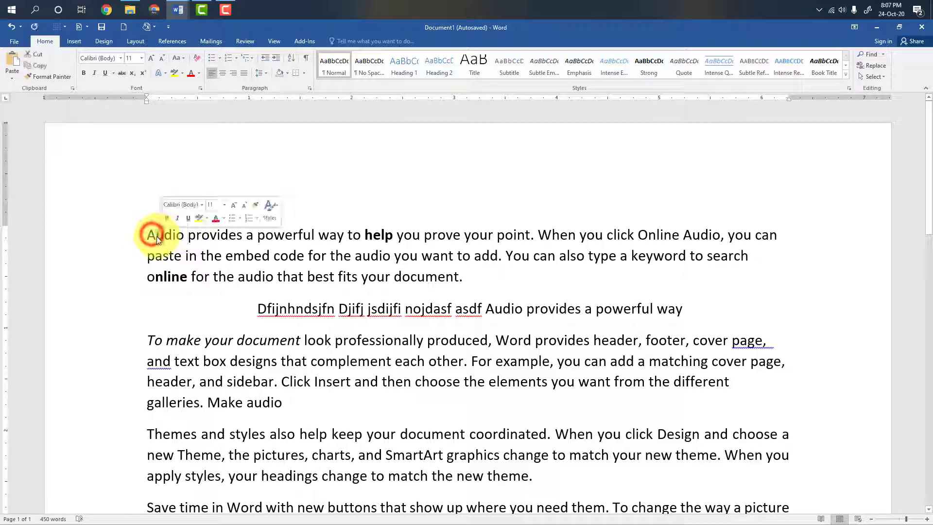
left_click(152, 237)
key("ctrl+h")
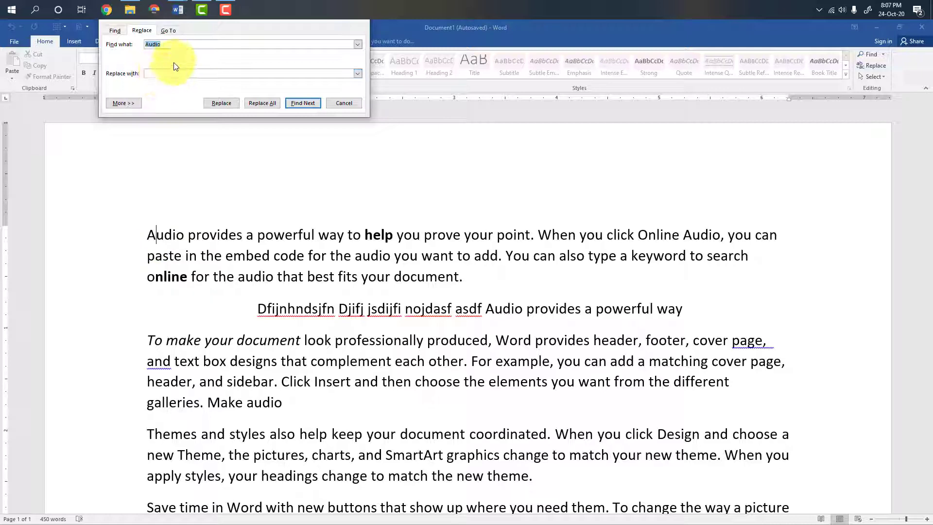
left_click(158, 73)
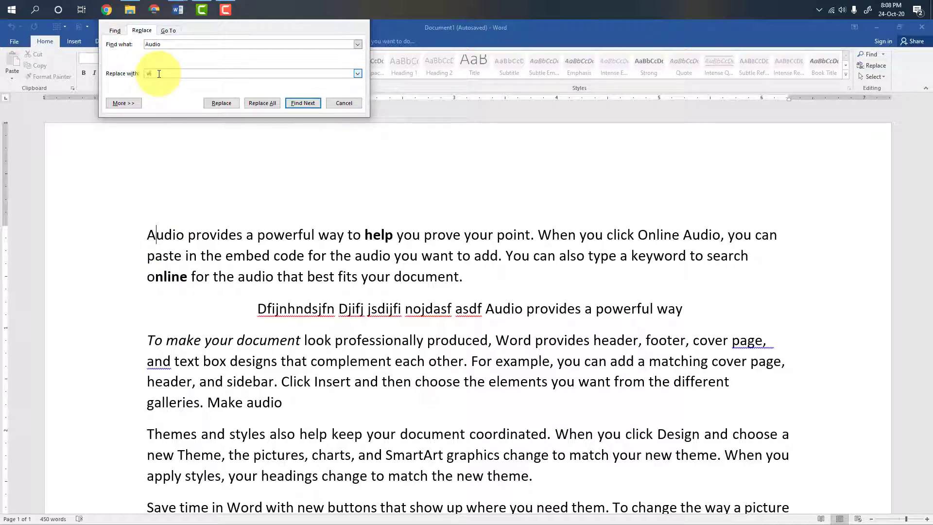
type("video")
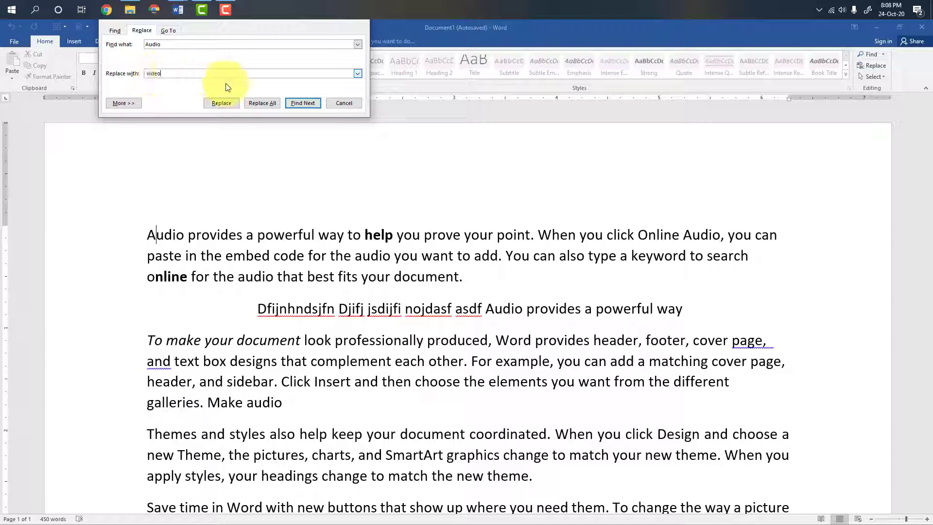
left_click(257, 101)
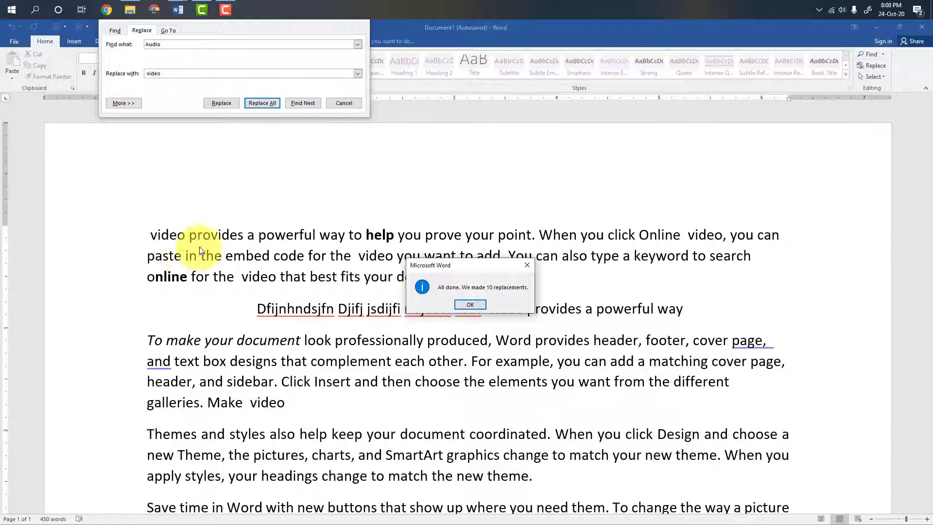
left_click(480, 302)
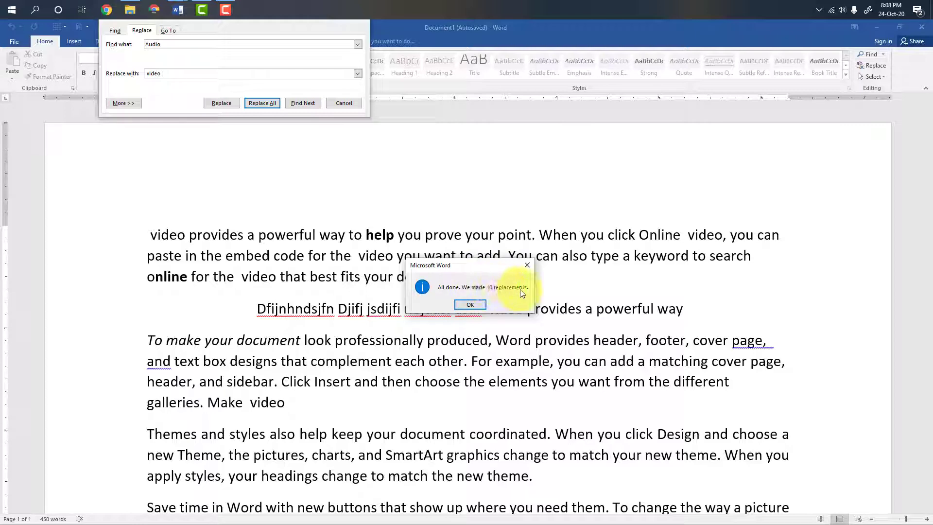
left_click(469, 309)
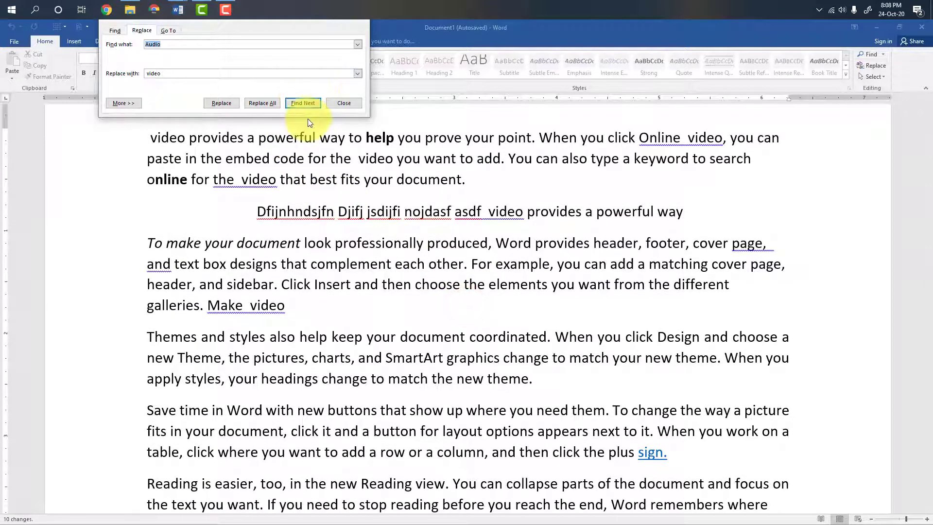
left_click(342, 103)
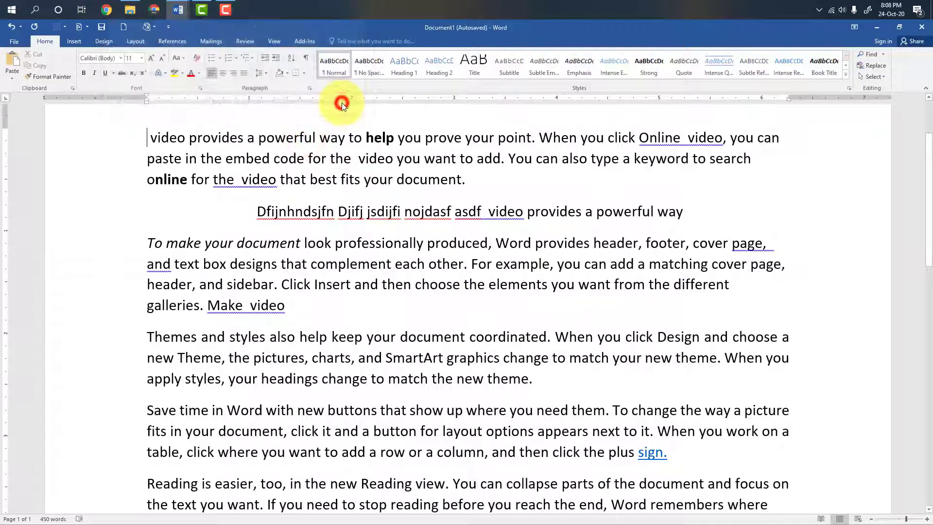
Check the Italic entry in short key.docx, return to Document1, and italicize "Themes and styles also"
key("alt+Tab")
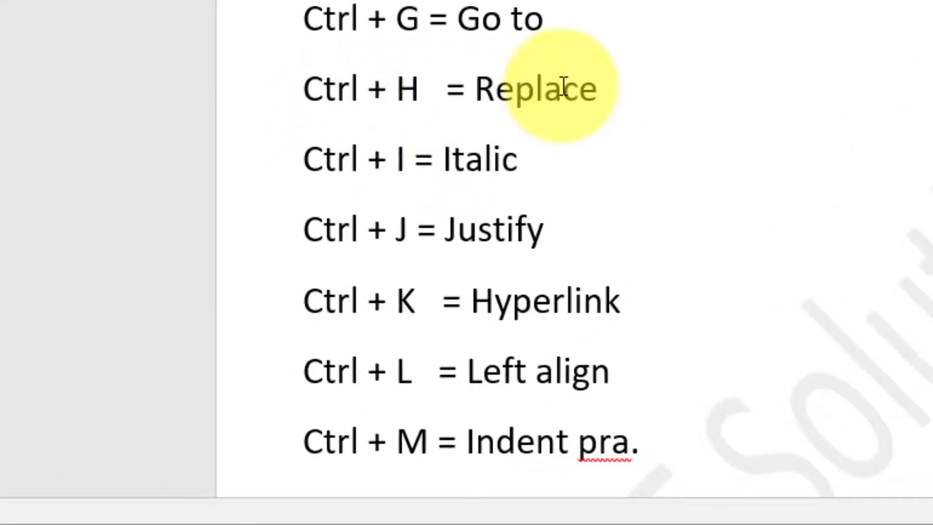
key("alt+Tab")
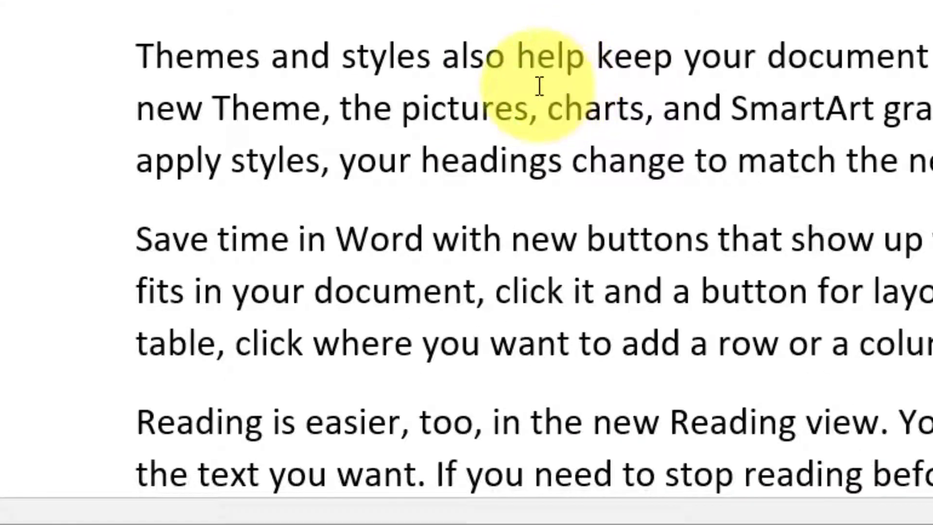
key("alt+Tab")
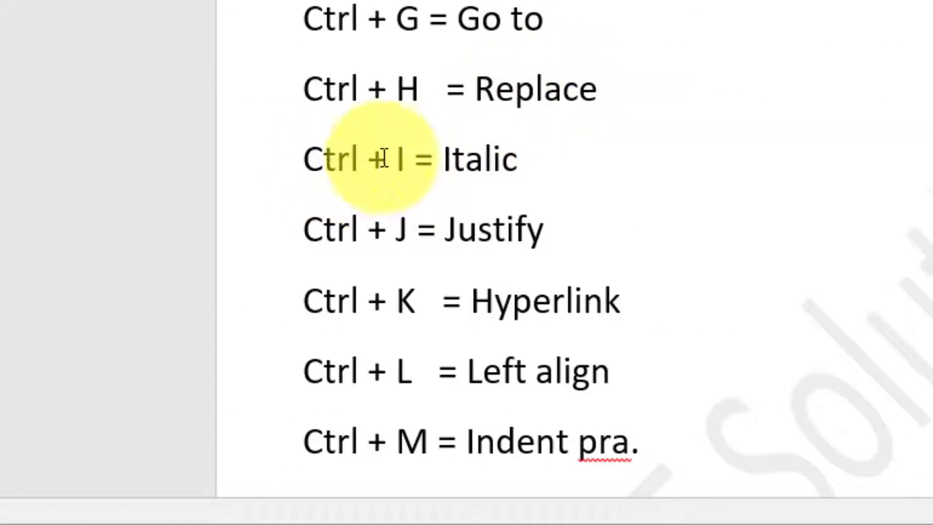
key("alt+Tab")
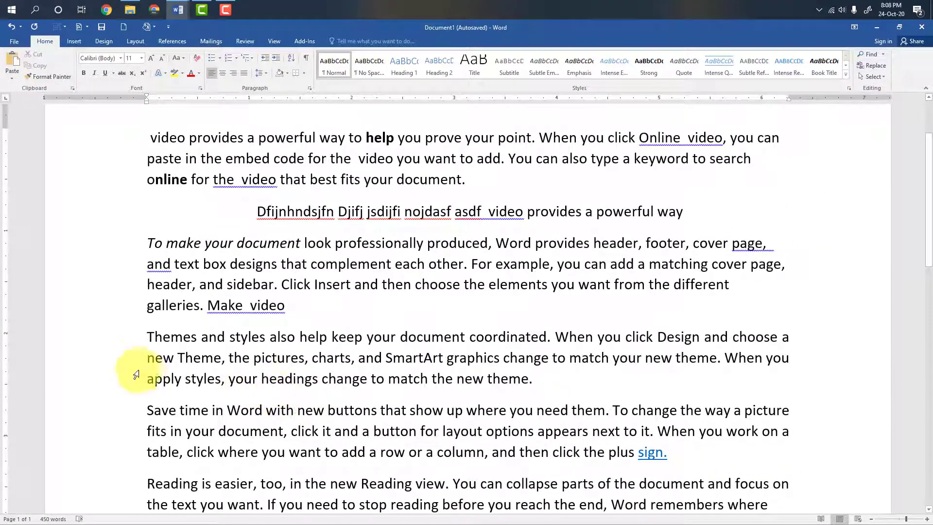
scroll(234, 395, "down", 2)
scroll(234, 394, "up", 2)
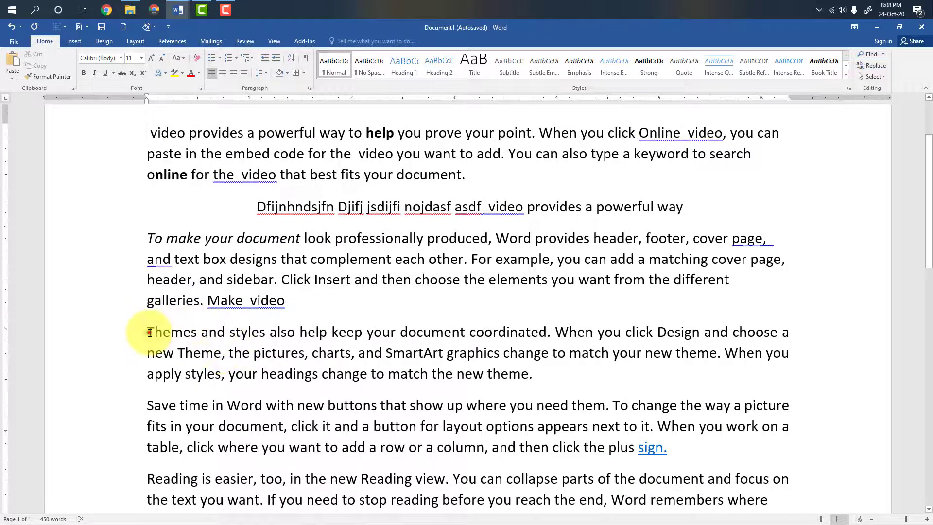
left_click_drag(149, 333, 282, 338)
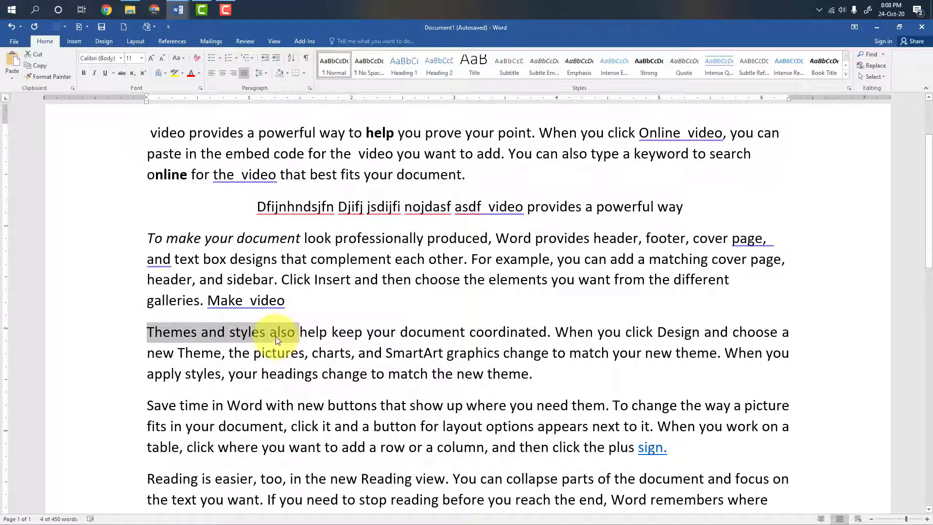
key("ctrl+i")
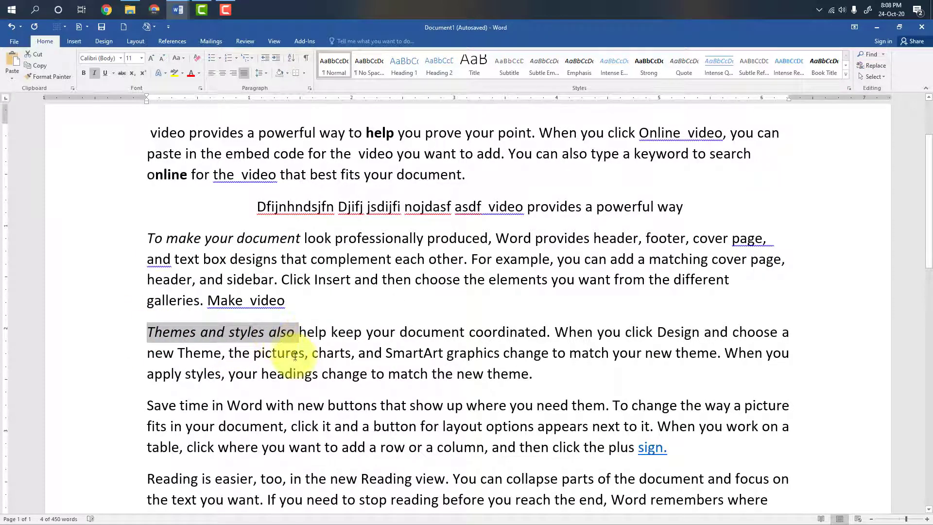
left_click(296, 353)
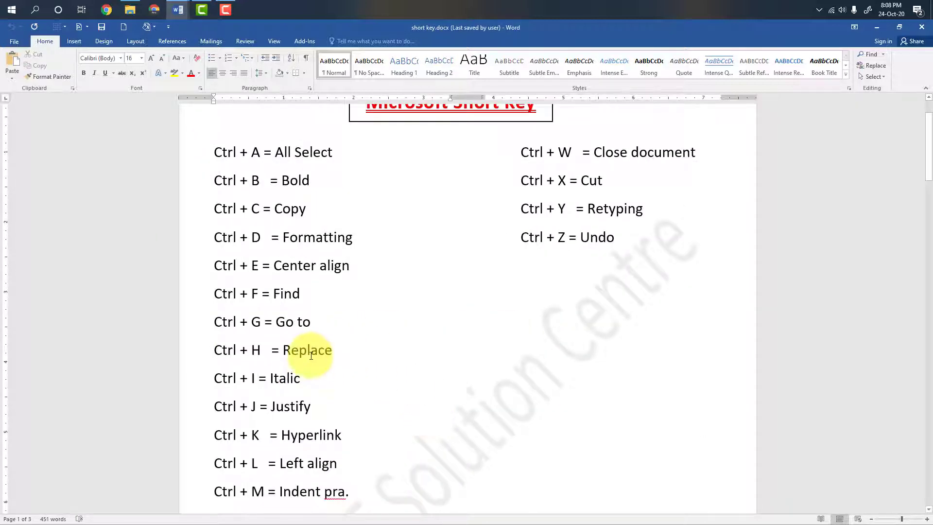
Look over the shortcut list around Justify, return to Document1, and justify the paragraph starting "To make your document"
scroll(316, 347, "down", 2)
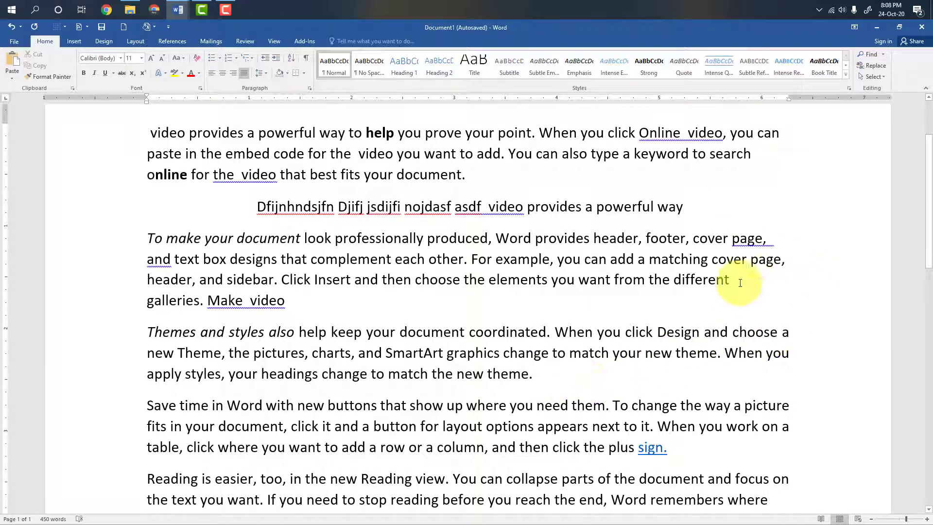
left_click(528, 374)
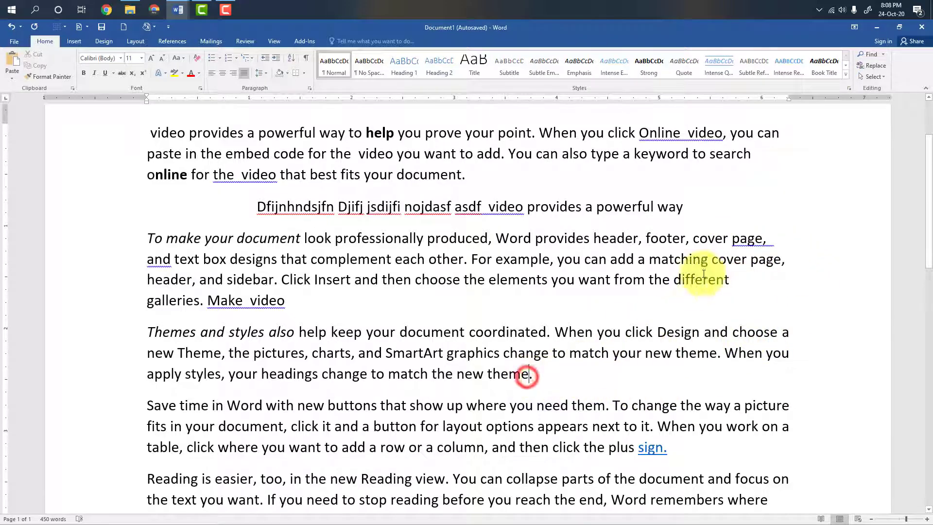
left_click(734, 259)
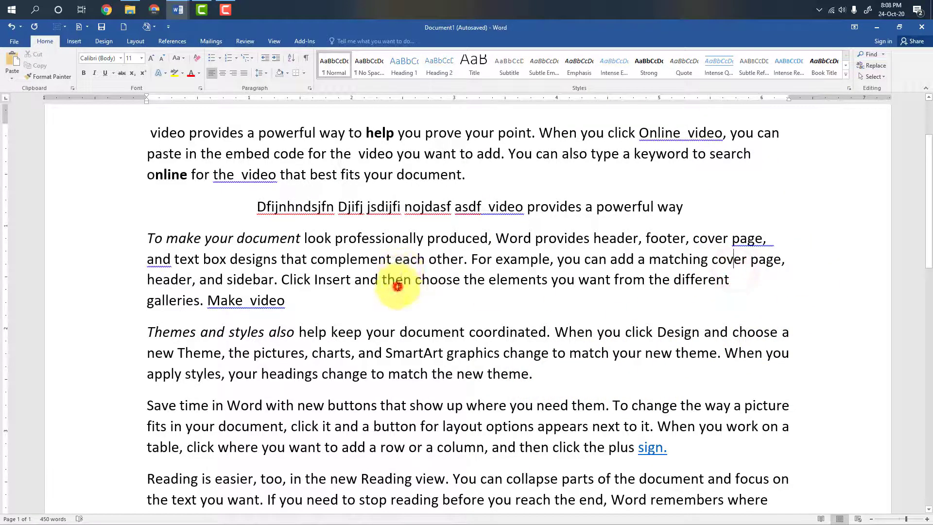
left_click(398, 286)
key("ctrl+j")
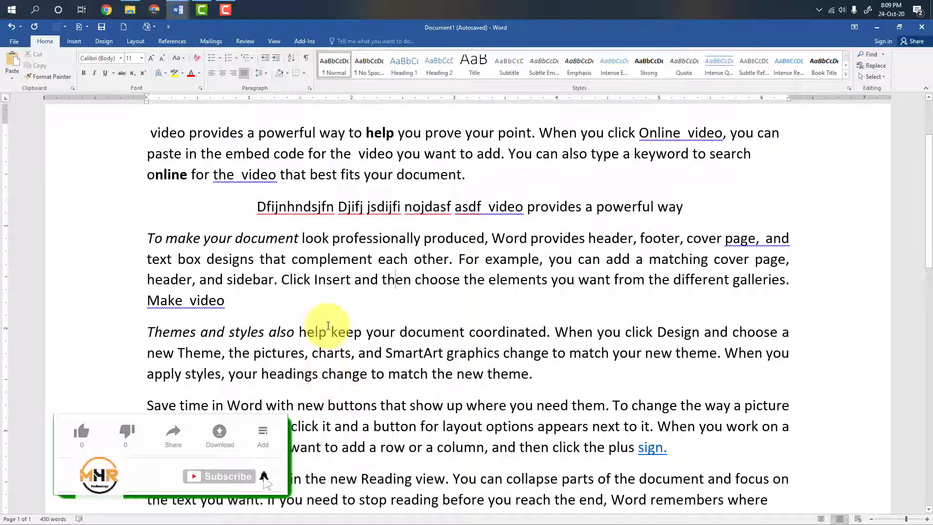
Hyperlink the word "Word" in the "To make your document" paragraph to the BIO DATA Word file in the Documents folder
scroll(328, 326, "up", 3)
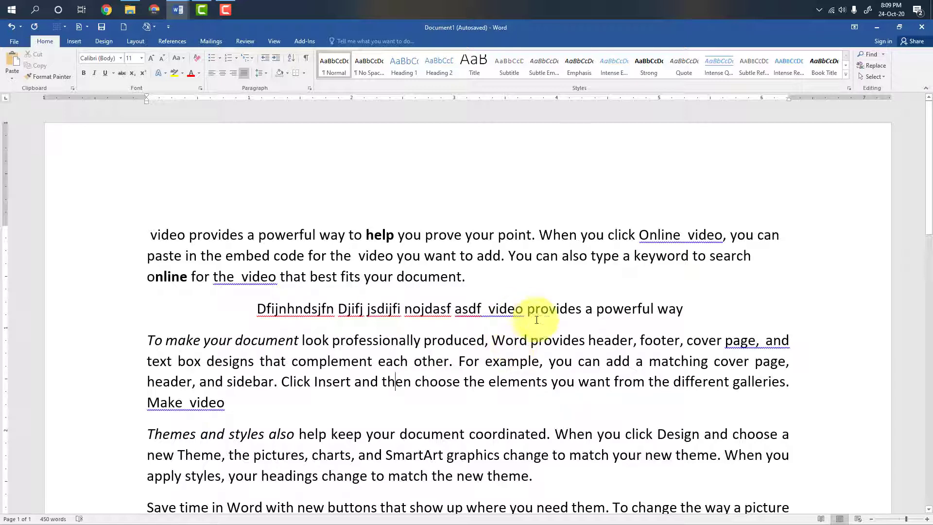
double_click(500, 340)
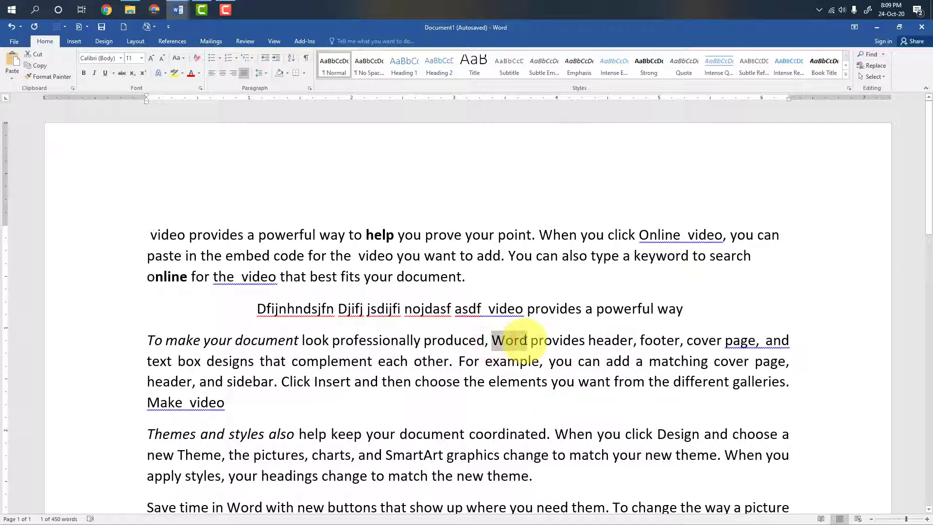
key("ctrl+k")
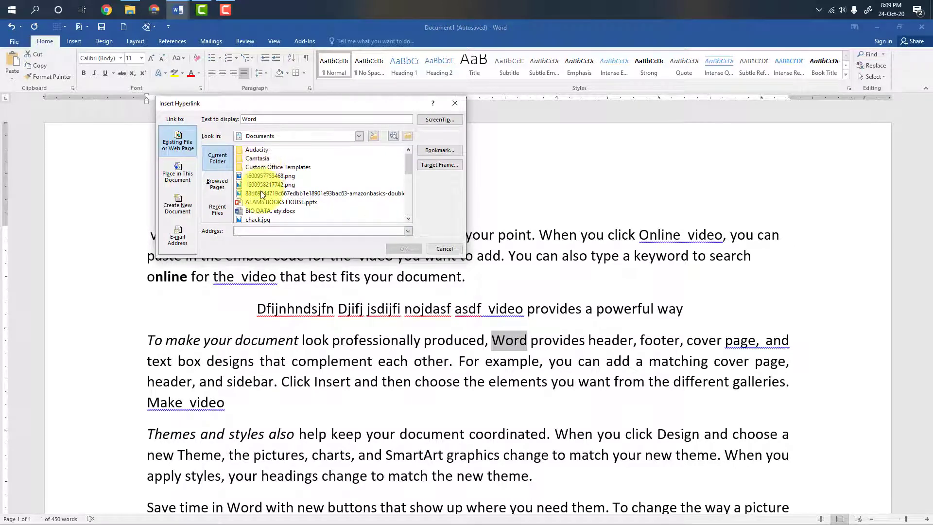
scroll(260, 191, "down", 2)
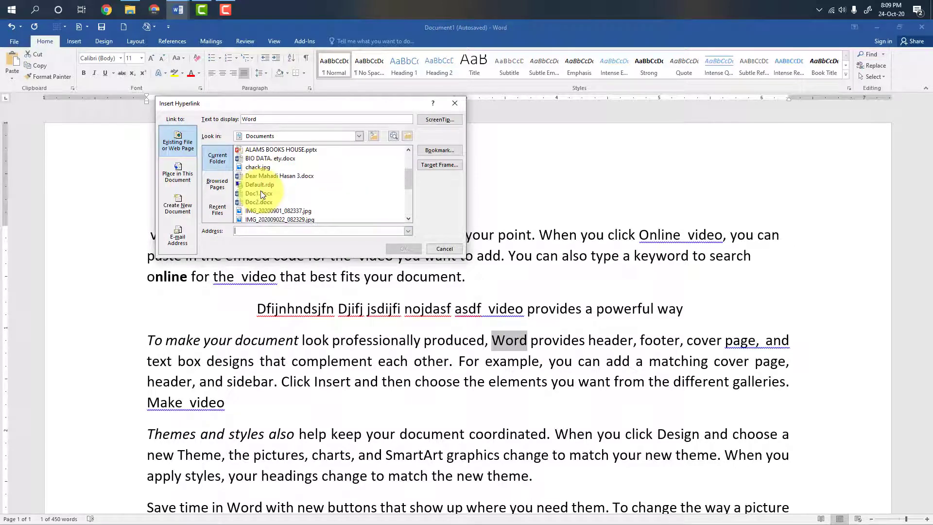
left_click(275, 159)
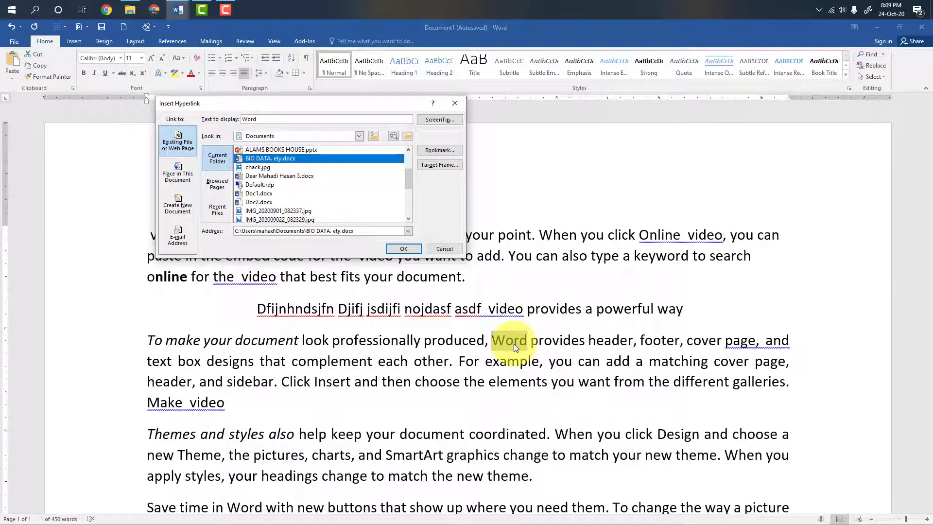
left_click(409, 249)
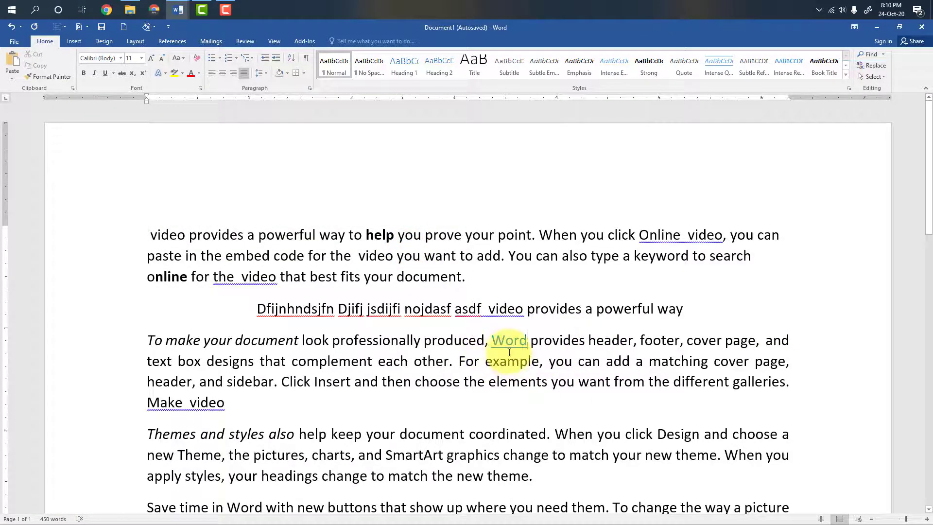
Follow the "Word" hyperlink to open the linked BIO DATA document, and minimize it to return to Document1
mouse_move(501, 337)
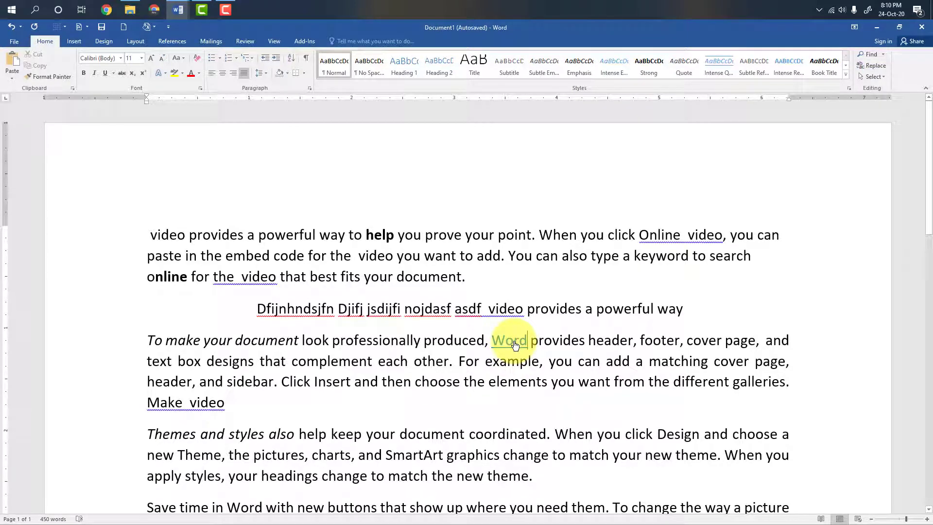
left_click(515, 344, "ctrl")
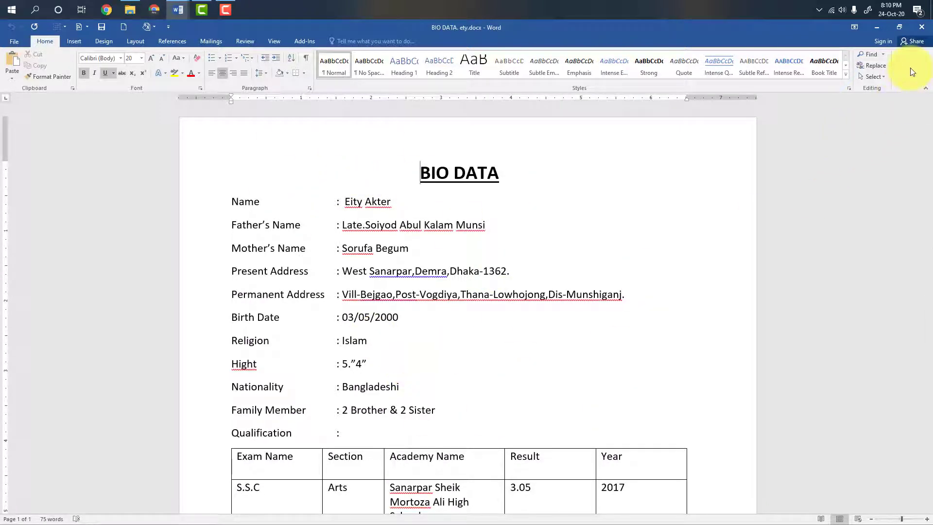
left_click(873, 25)
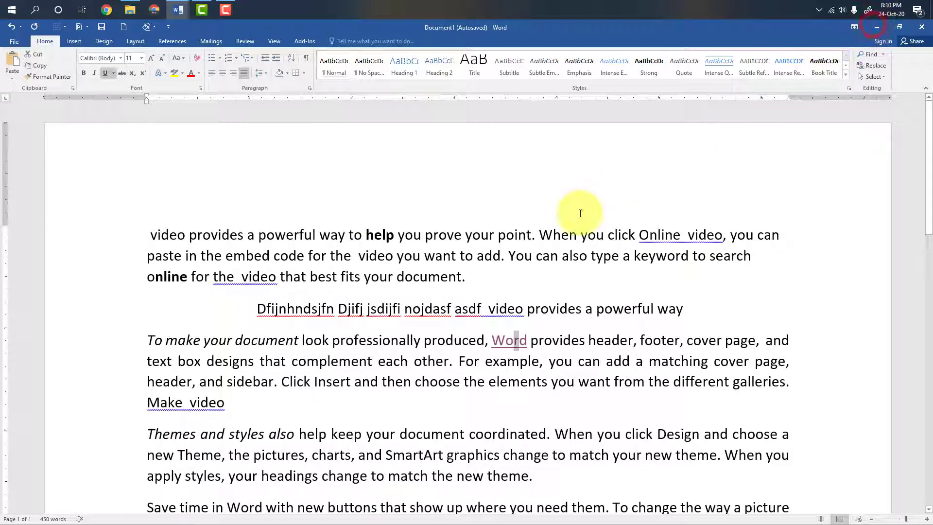
Check the Left align entry in short key.docx, return to Document1, and left-align the centered line starting "Dfijnhndsjfn"
mouse_move(177, 10)
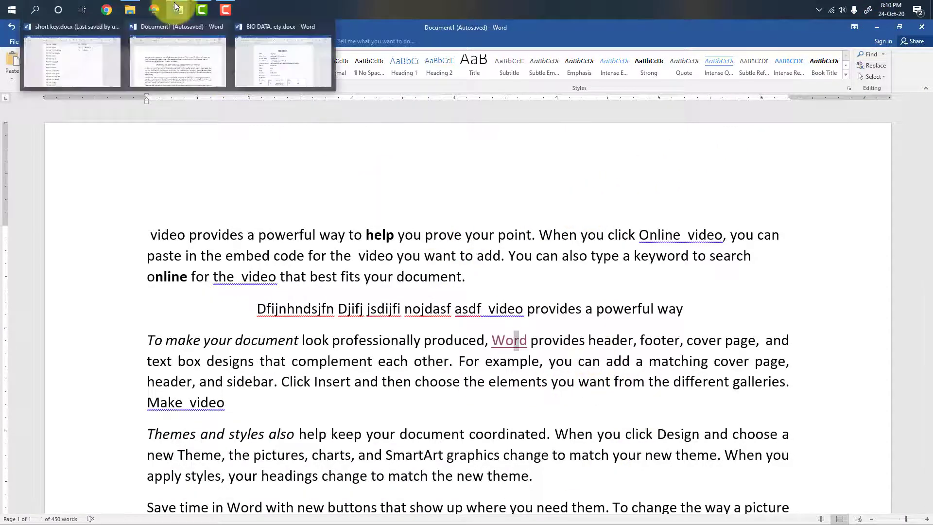
left_click(83, 69)
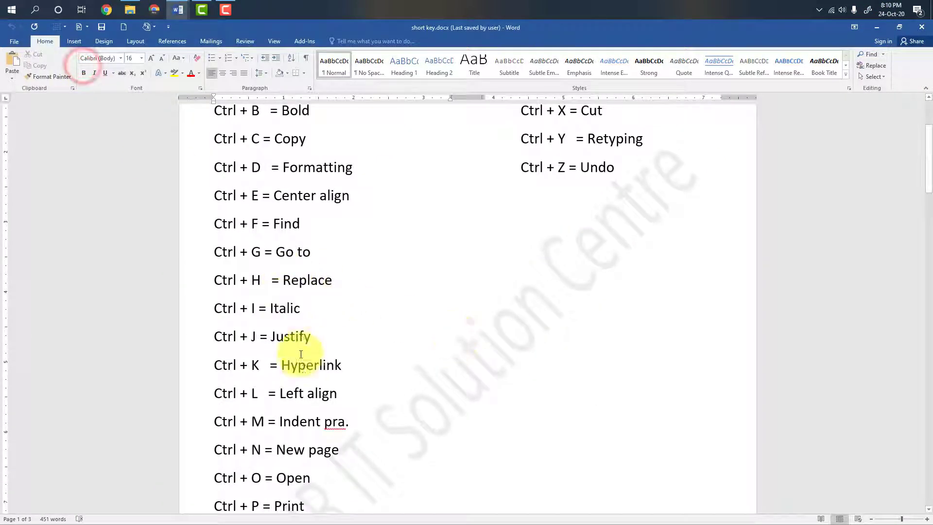
scroll(282, 416, "down", 3)
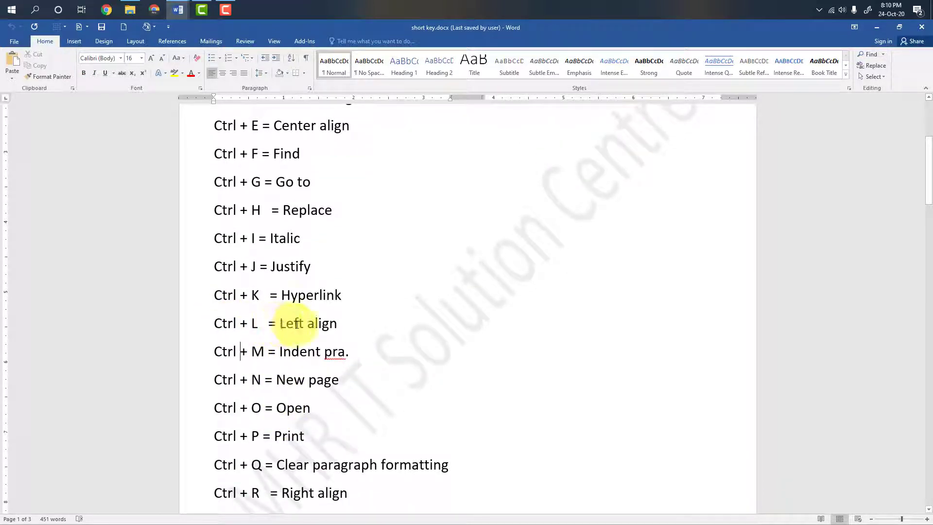
key("alt+Tab")
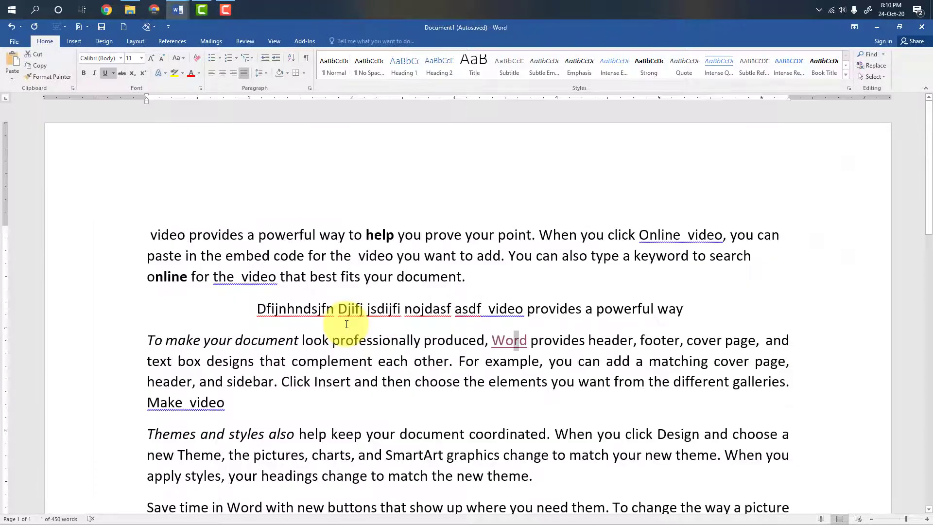
left_click(257, 311)
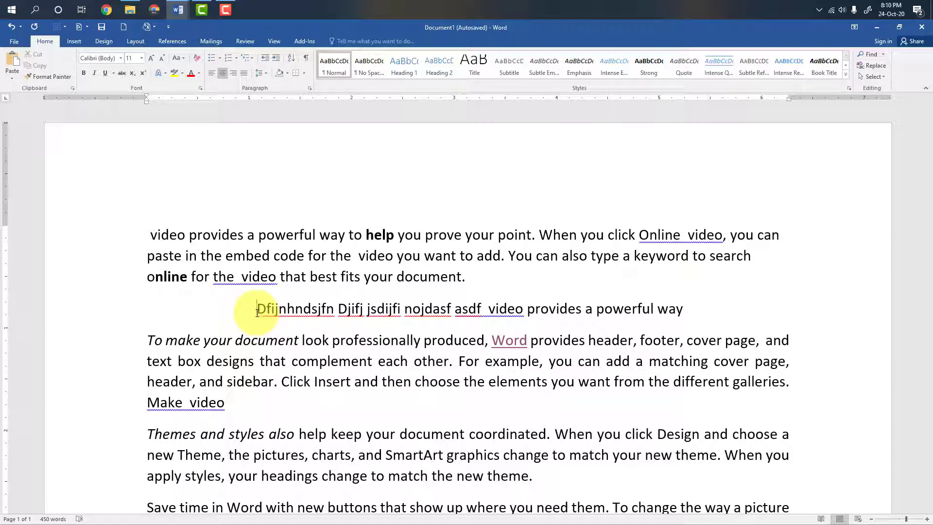
key("ctrl+l")
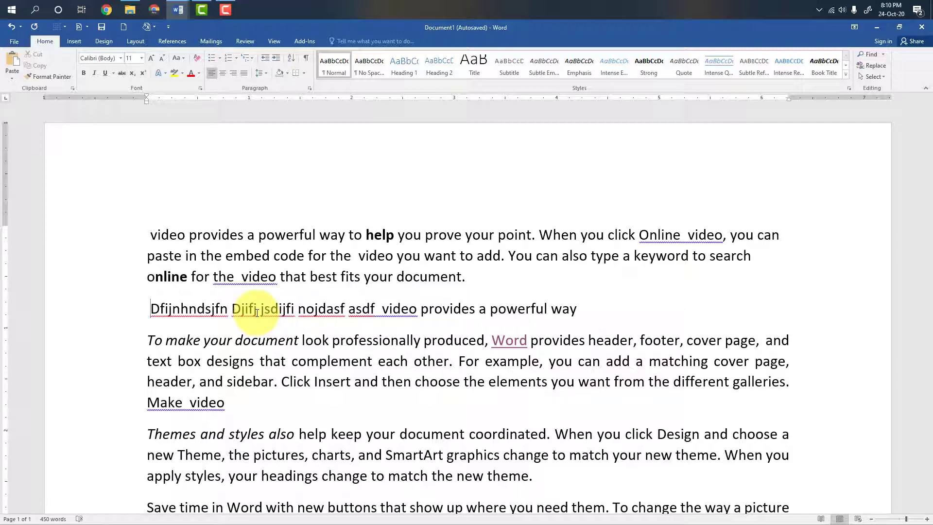
Check the Indent paragraph entry in short key.docx, and compare the paragraph indents throughout Document1
key("alt+Tab")
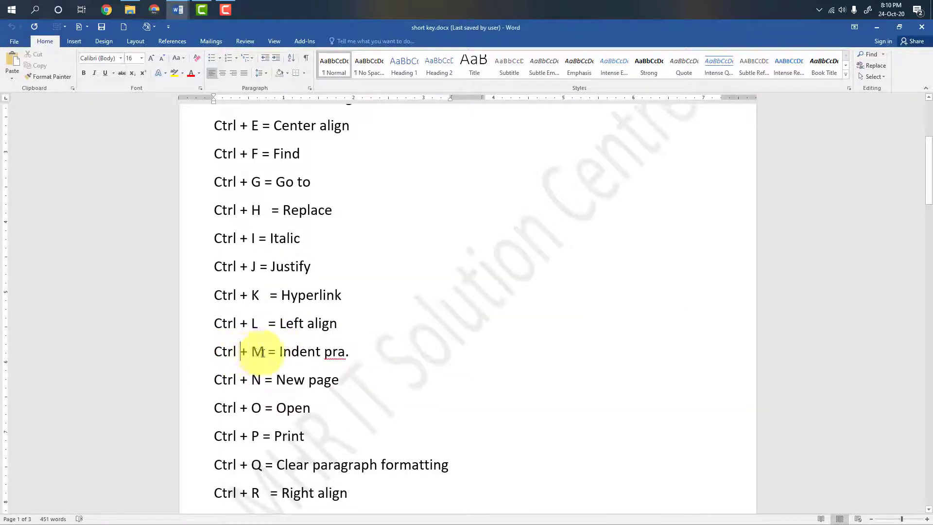
key("alt+Tab")
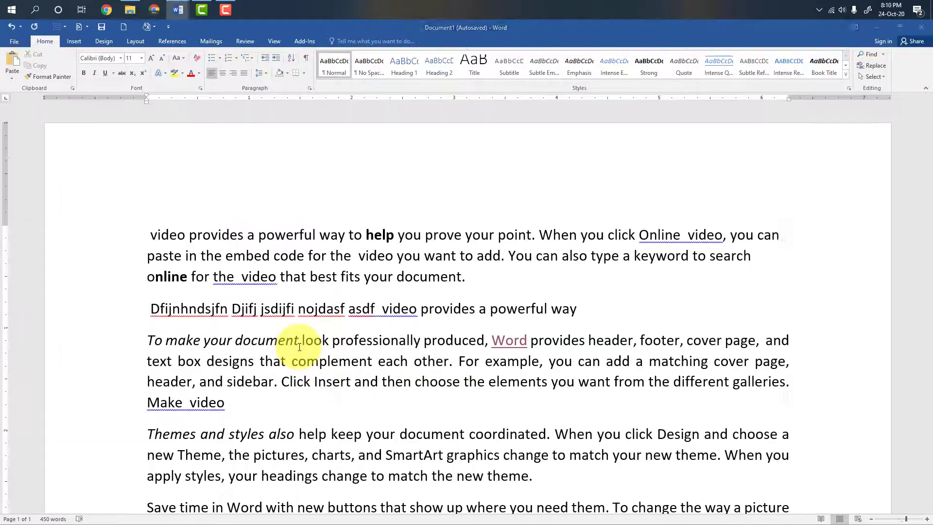
scroll(311, 292, "down", 3)
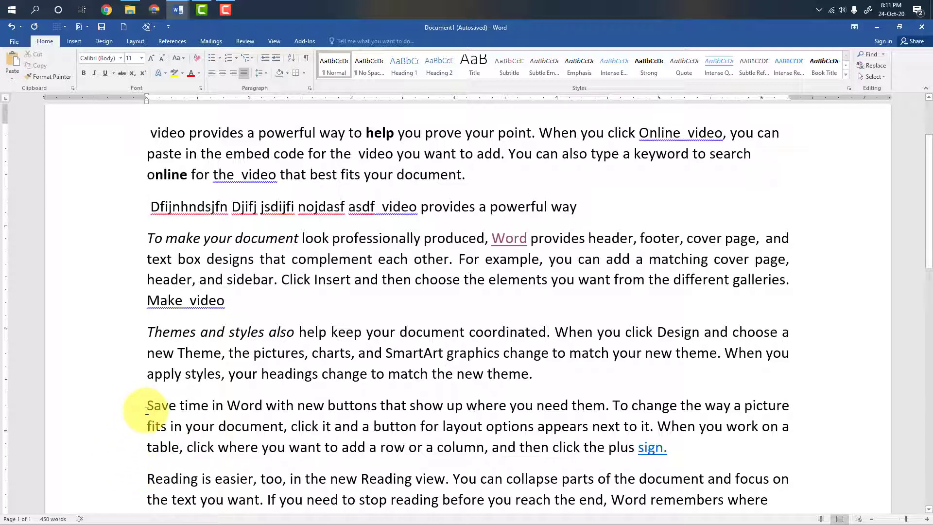
left_click(232, 148)
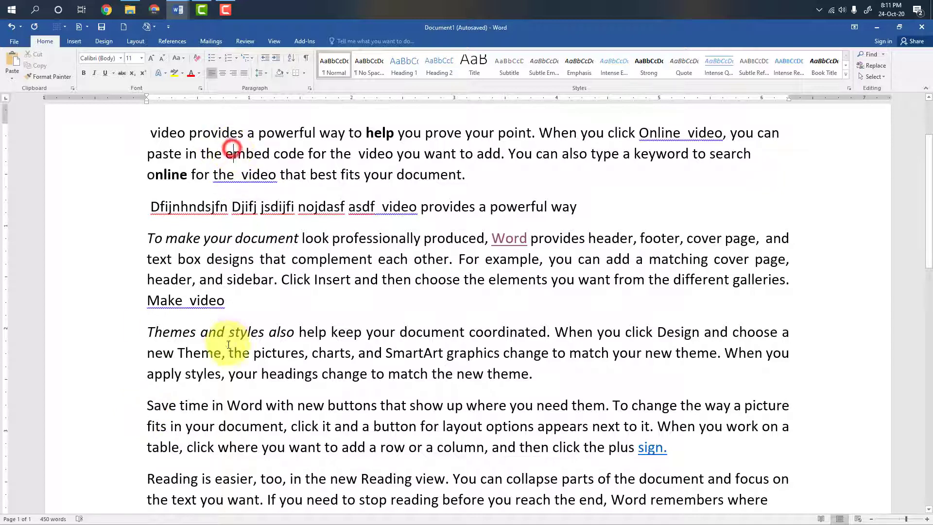
left_click(222, 350)
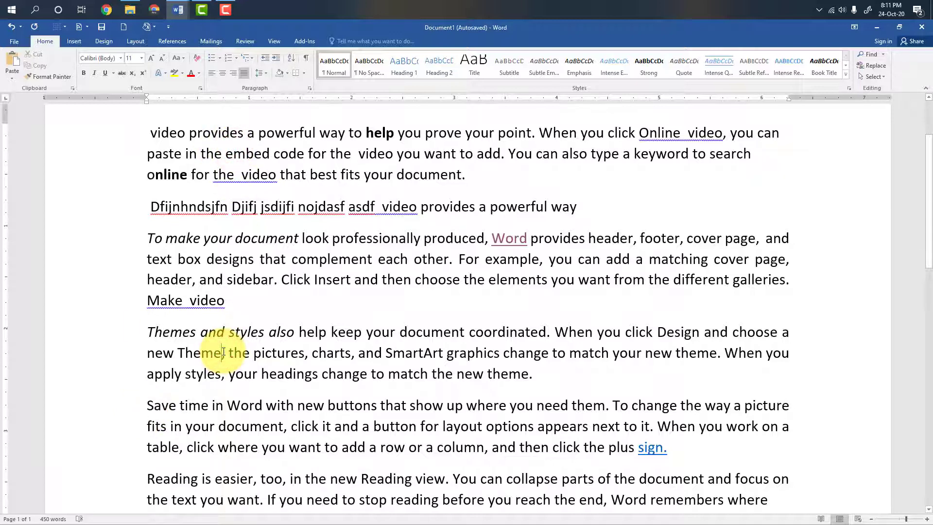
left_click(261, 442)
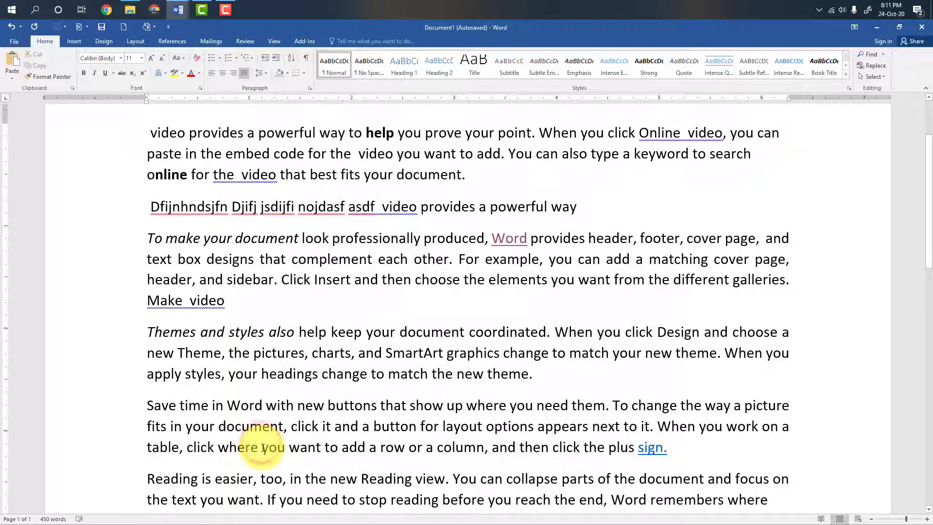
scroll(263, 447, "down", 2)
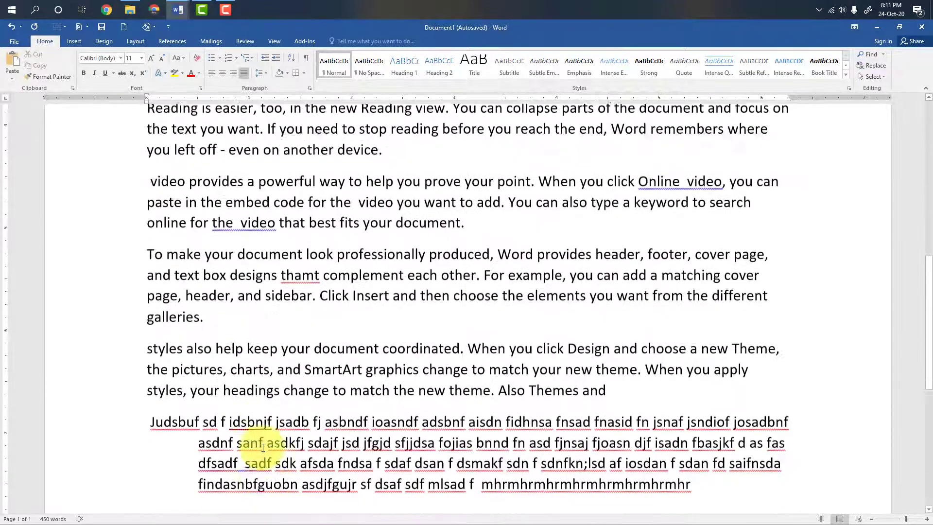
scroll(267, 444, "down", 1)
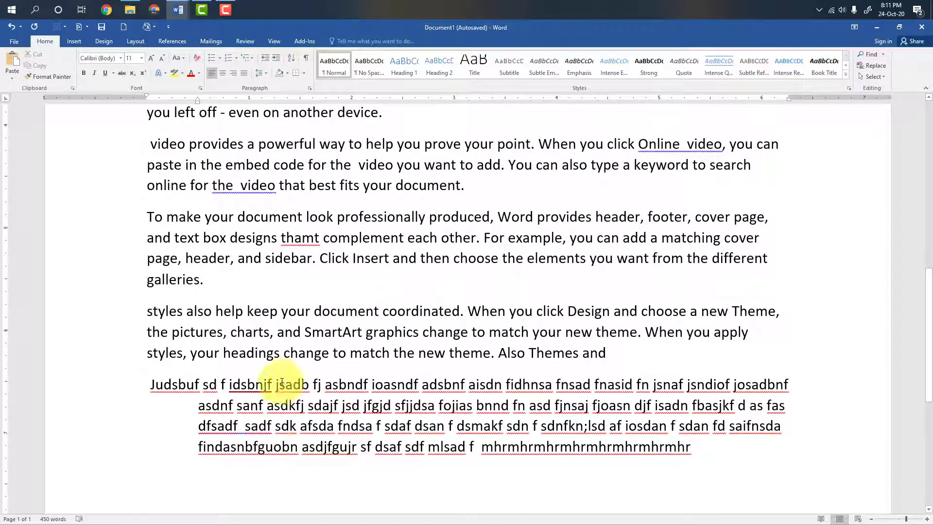
left_click(280, 357)
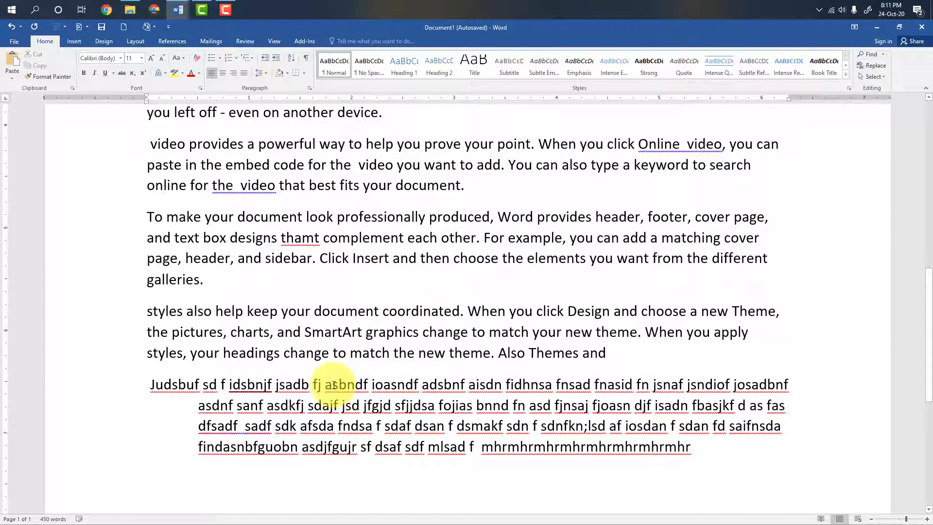
Try the New and Open commands, close short key.docx, and reopen it at the Print entry
key("ctrl+n")
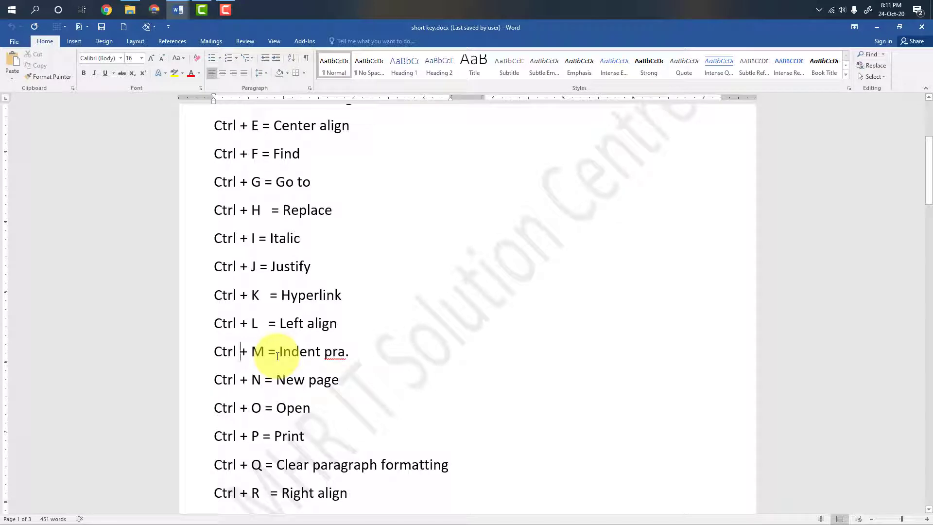
key("ctrl+o")
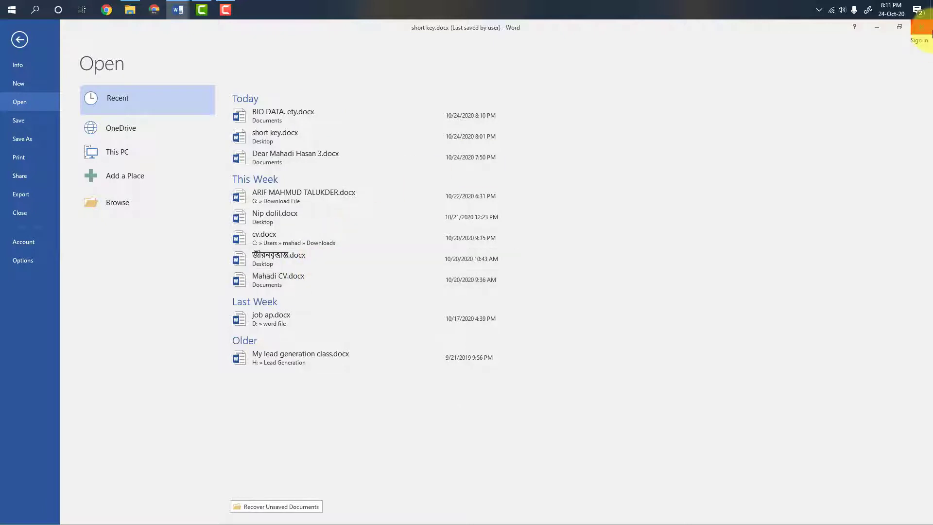
left_click(925, 26)
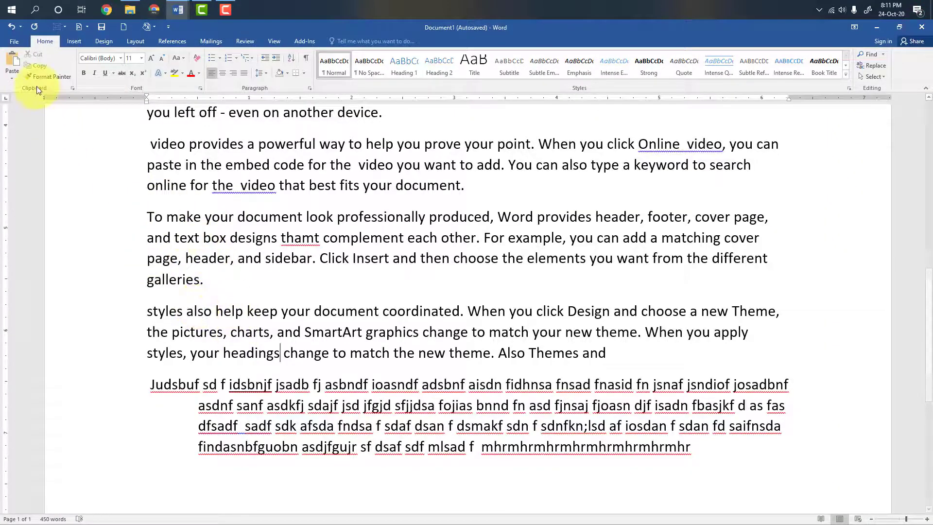
left_click(14, 42)
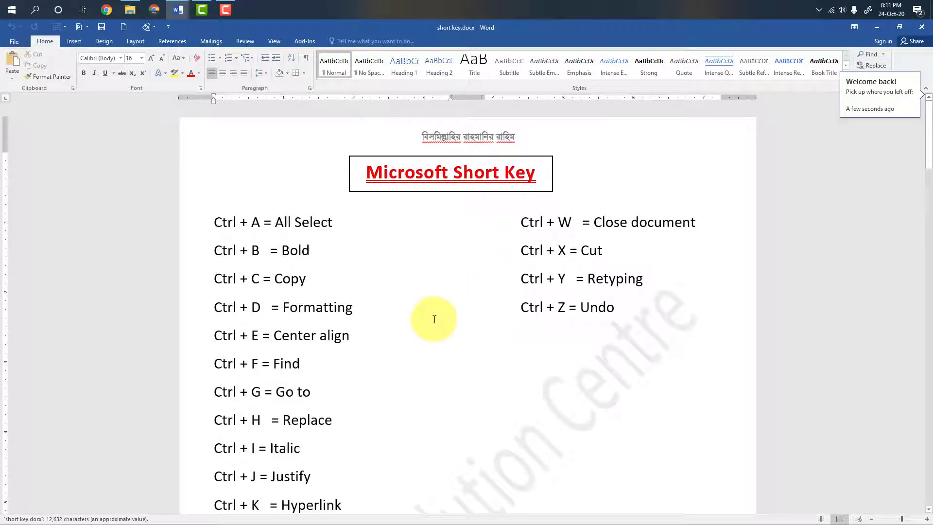
scroll(434, 319, "down", 3)
scroll(433, 319, "down", 3)
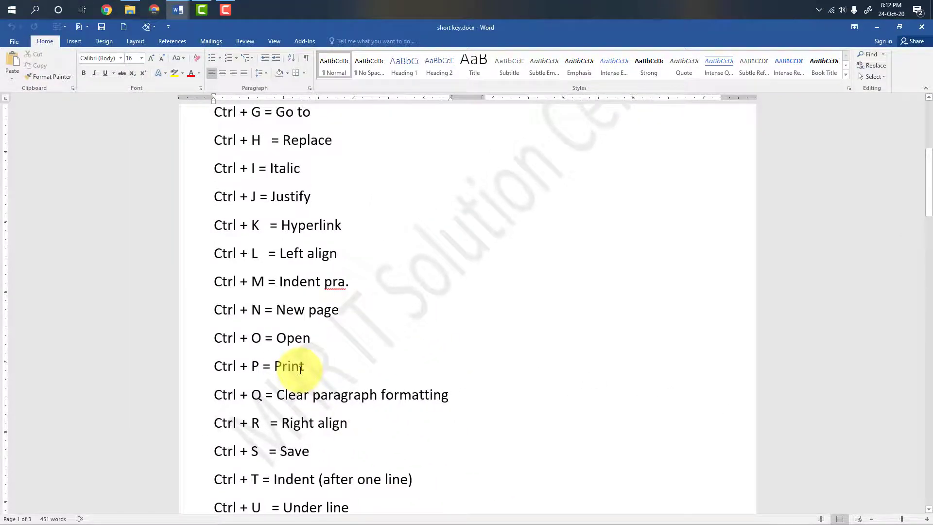
Show the print settings and preview for short key.docx, and return to the shortcut list
key("ctrl+p")
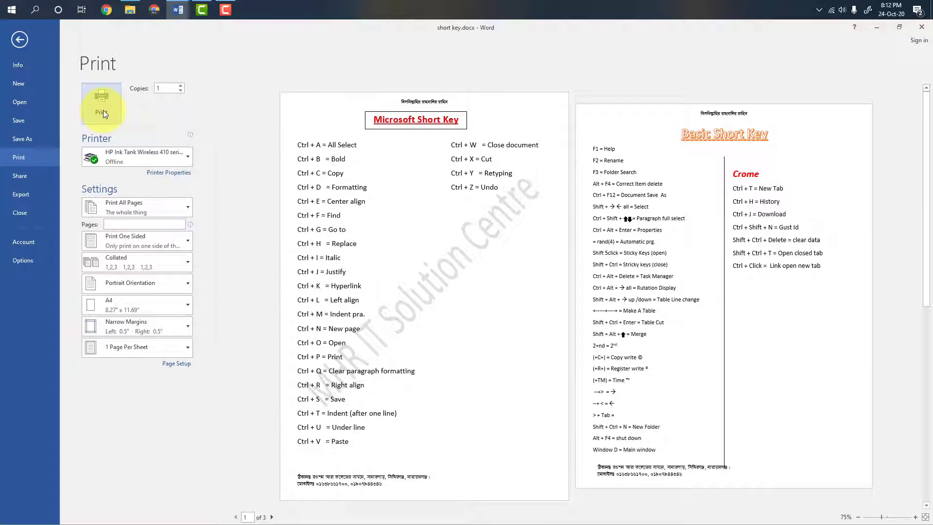
left_click(24, 37)
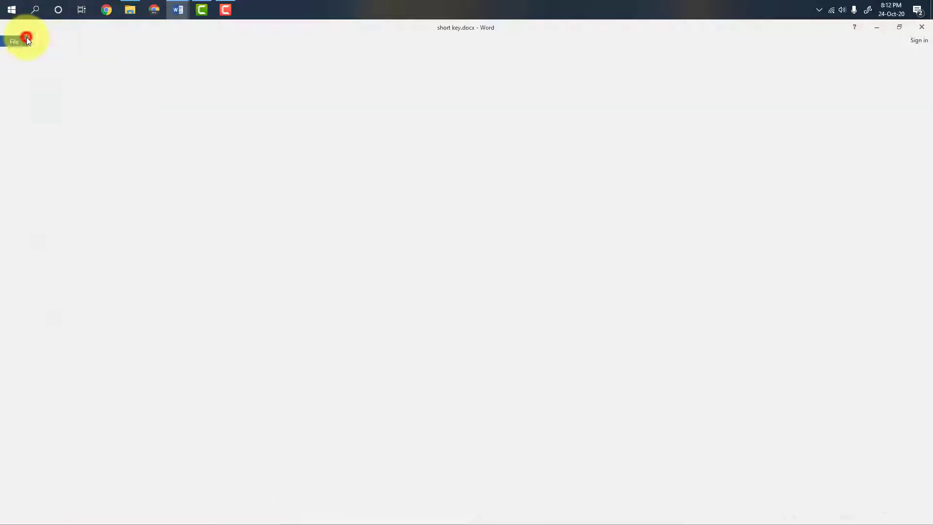
scroll(366, 374, "down", 5)
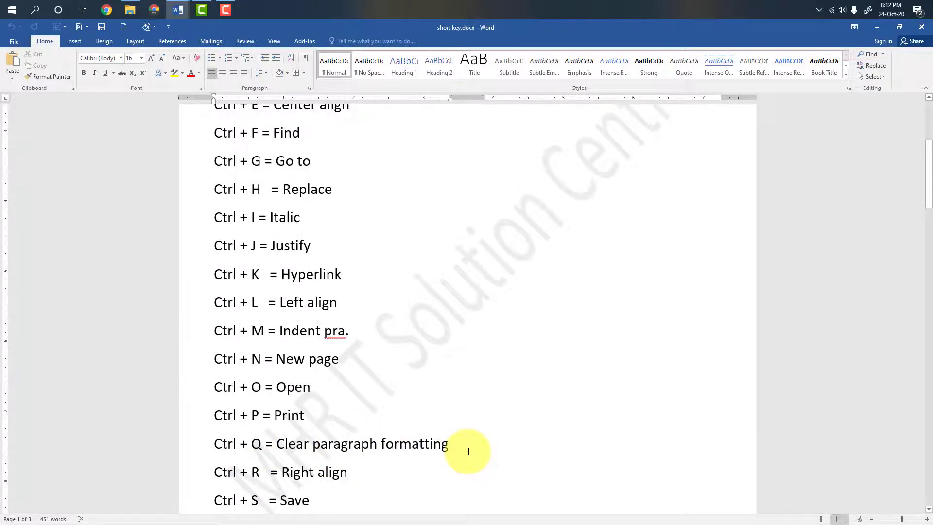
Clear the justified paragraph formatting from the whole "To make your document" paragraph in Document1
key("alt+Tab")
scroll(466, 449, "up", 8)
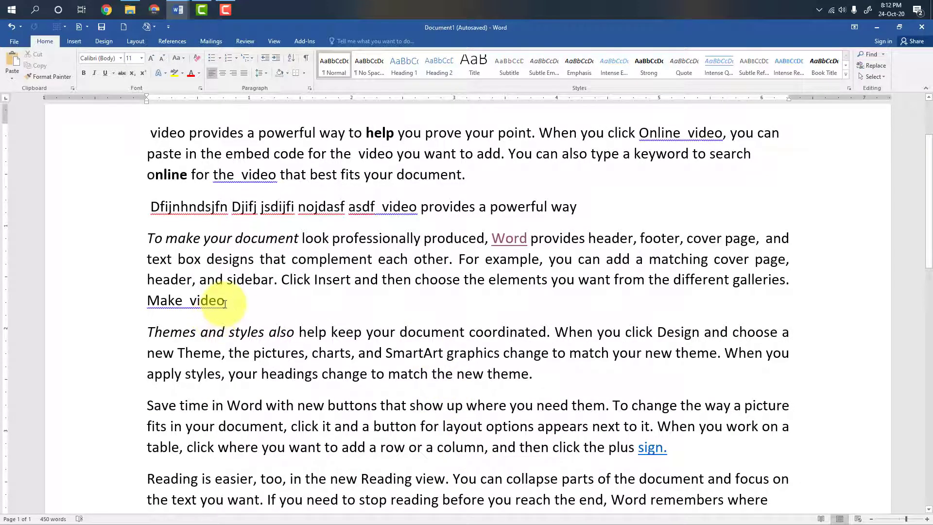
left_click_drag(224, 304, 145, 235)
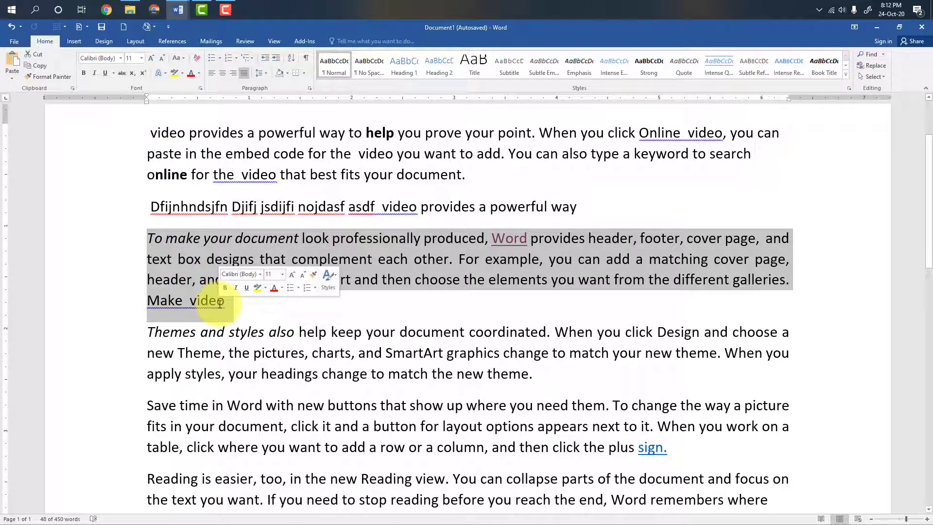
key("ctrl+l")
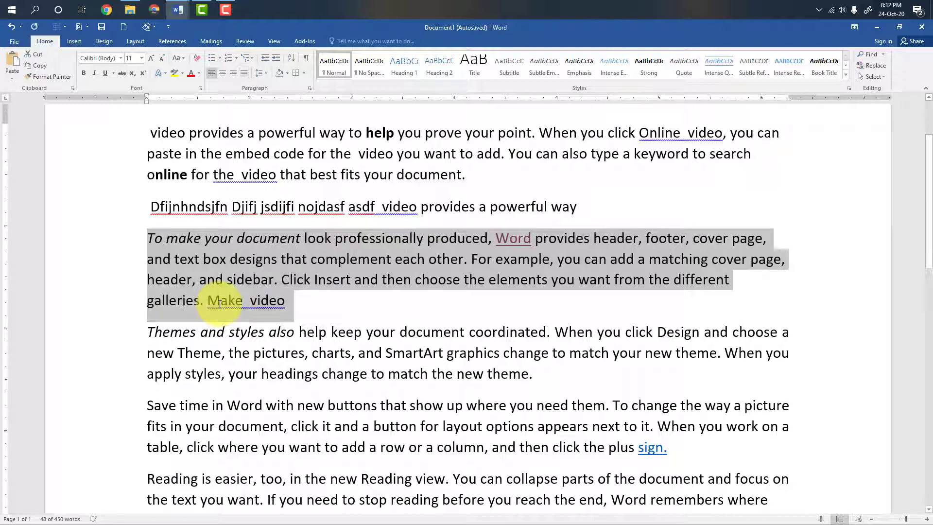
left_click(243, 302)
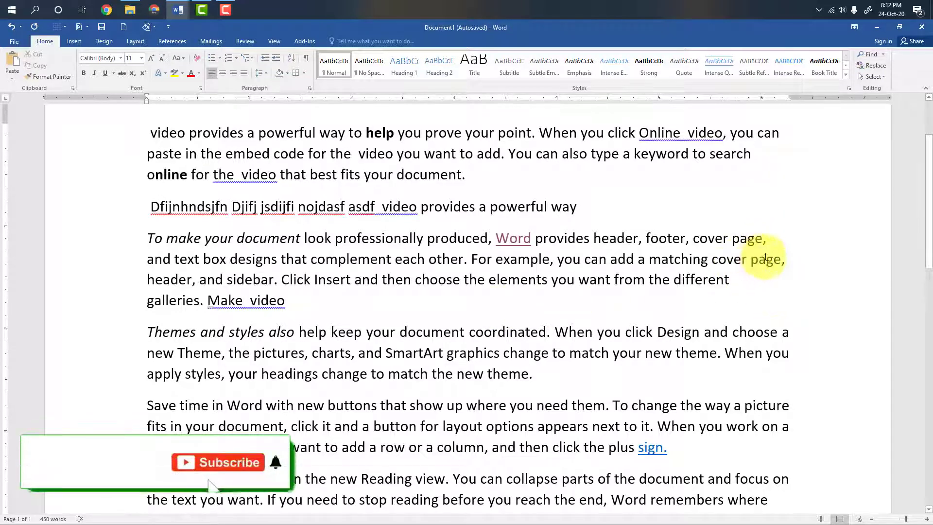
Check the Right align entry in short key.docx, return to Document1, and right-align the paragraph starting "To make your document"
key("alt+Tab")
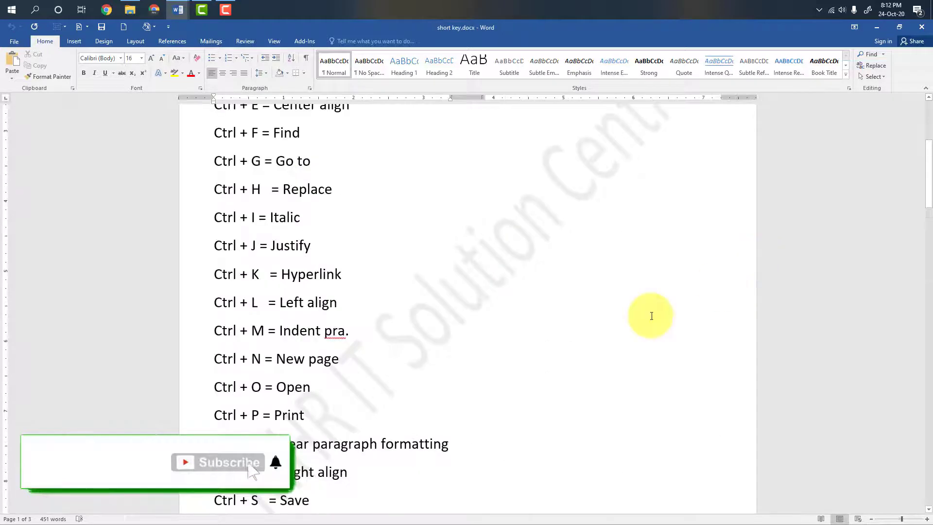
scroll(292, 322, "down", 1)
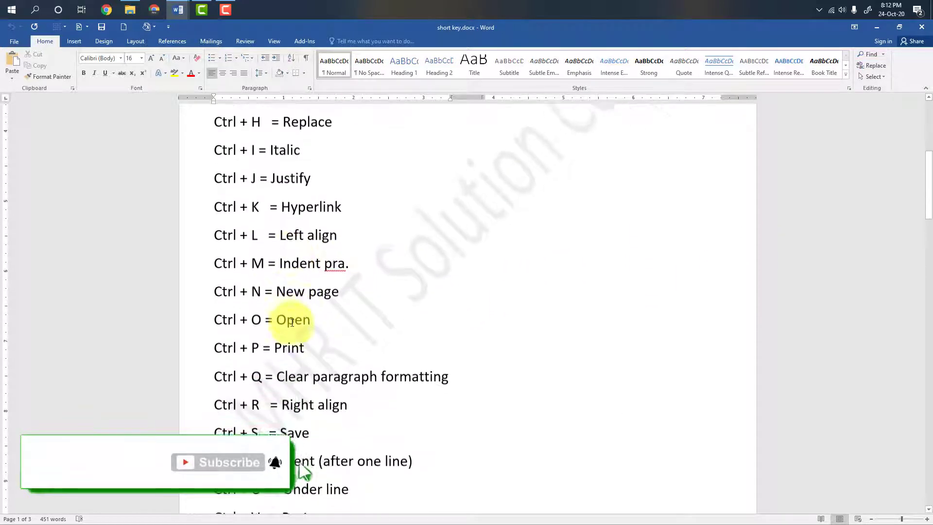
scroll(291, 389, "down", 1)
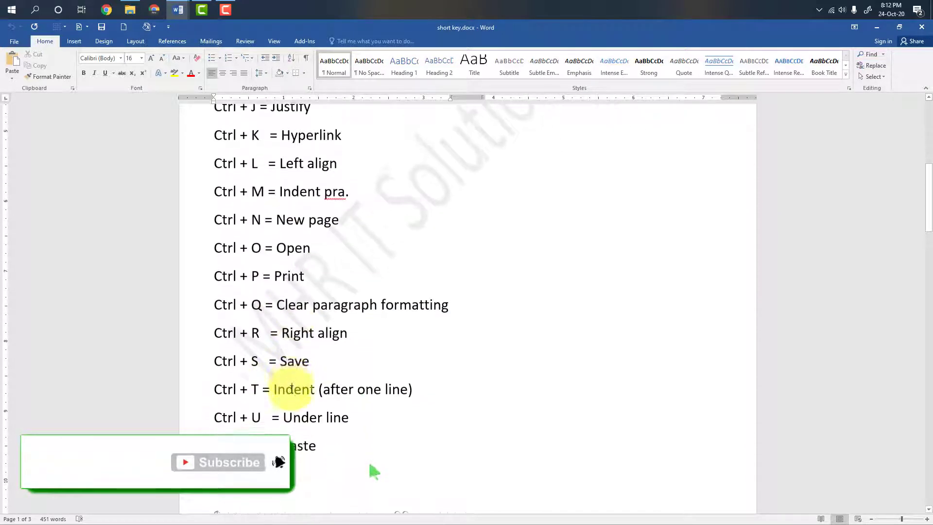
scroll(271, 311, "up", 1)
scroll(263, 323, "down", 1)
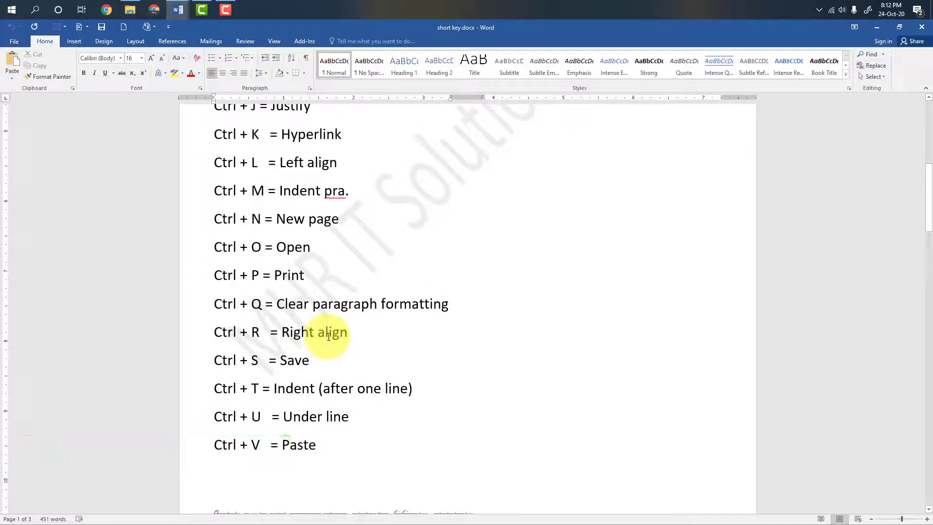
key("alt+Tab")
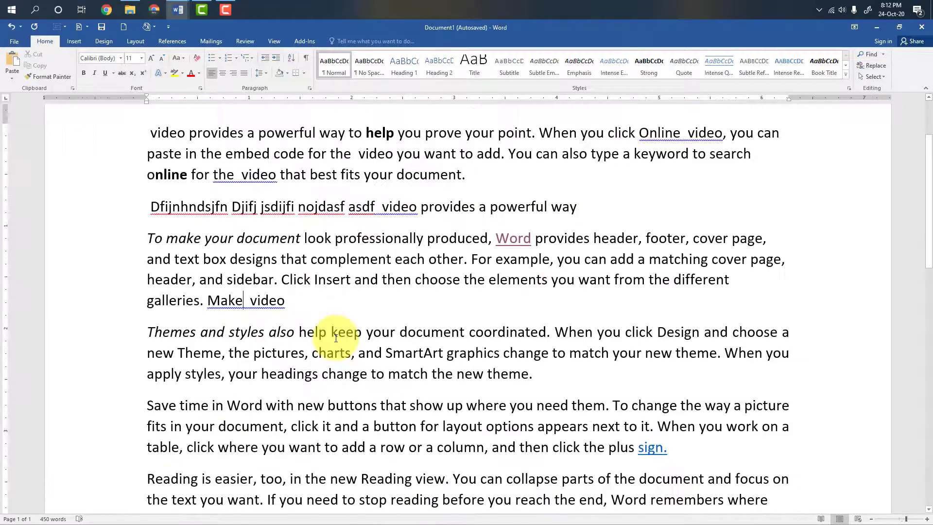
scroll(335, 339, "down", 3)
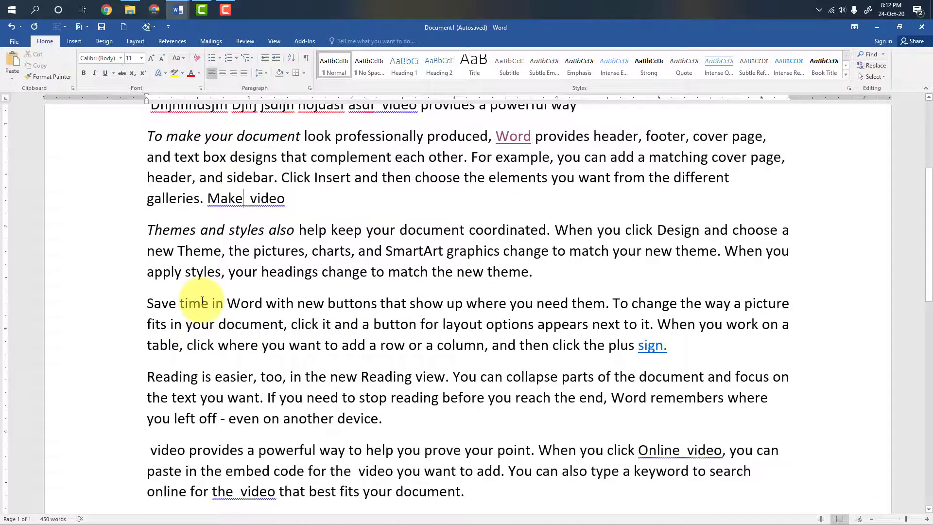
scroll(202, 301, "up", 3)
scroll(188, 244, "down", 5)
scroll(311, 219, "up", 2)
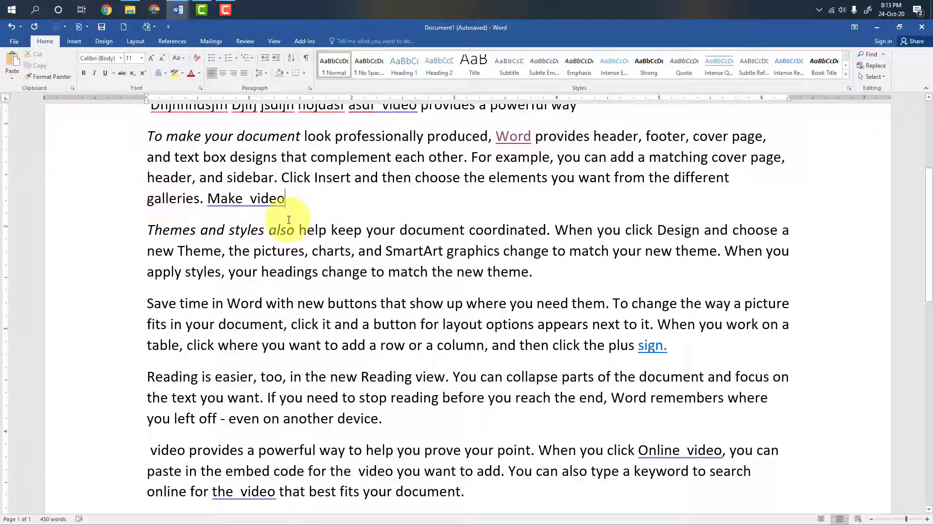
key("ctrl+r")
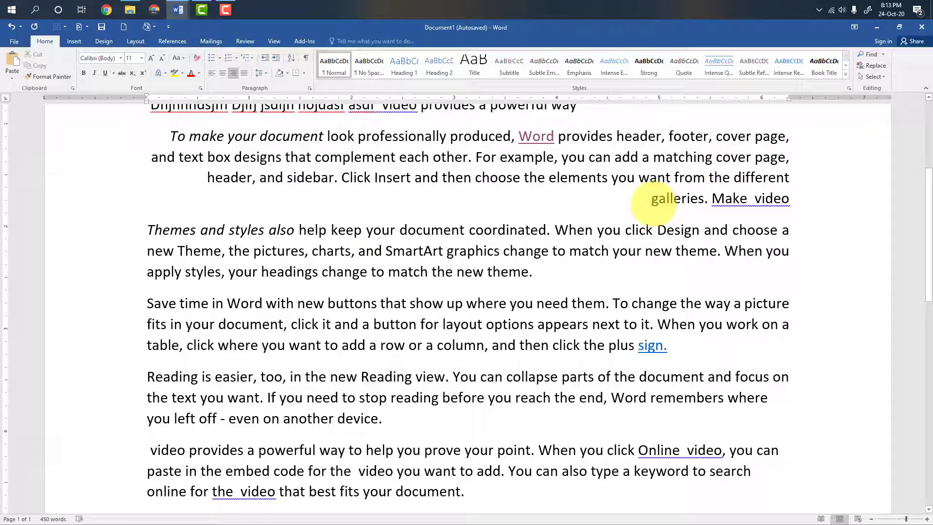
Insert the sample text "jsadhfjbjsakdf jsahdfj asjdf jsabdf" before "galleries." in the right-aligned paragraph
type("jsadhfjbjsakdf jsahdfj asjdf ")
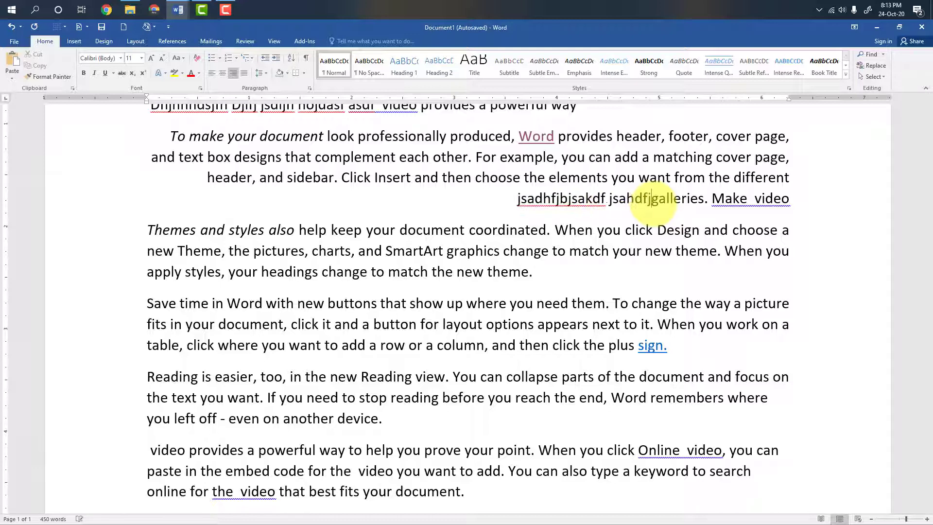
type(" jsabdf")
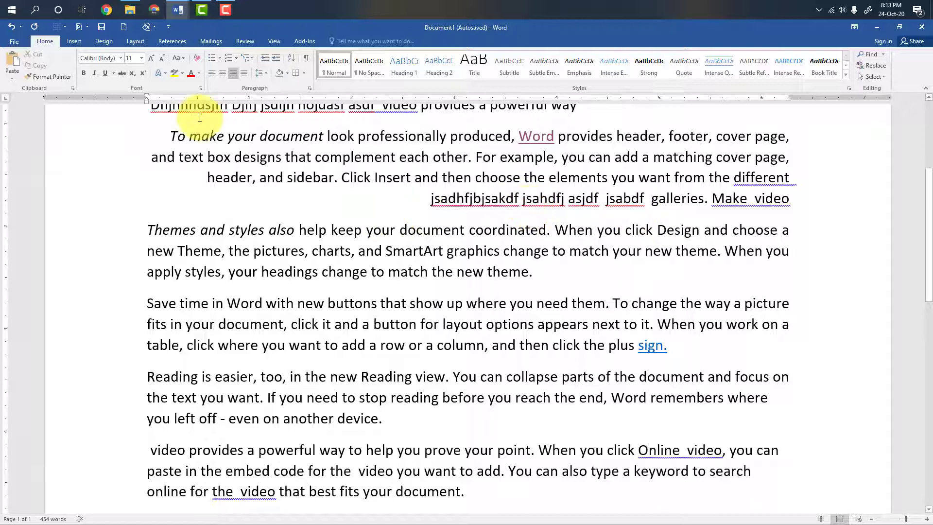
Check the Save entry in short key.docx, show the Save As dialog for Document1 with the Downloads folder, and close it without saving
key("alt+Tab")
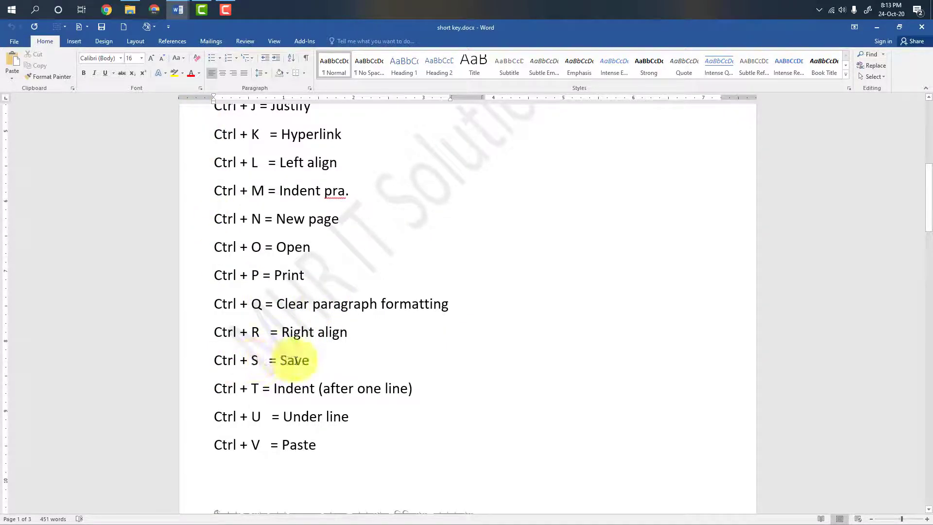
key("alt+Tab")
left_click(303, 322)
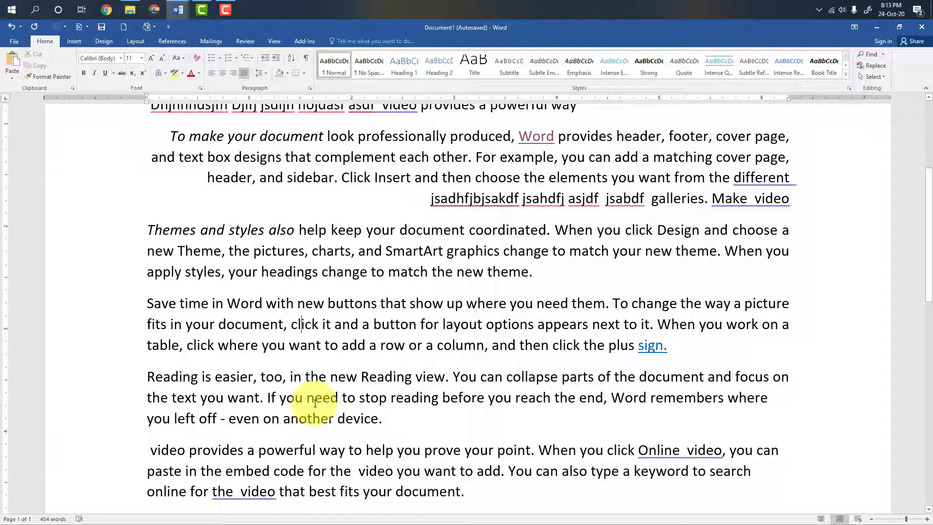
key("ctrl+s")
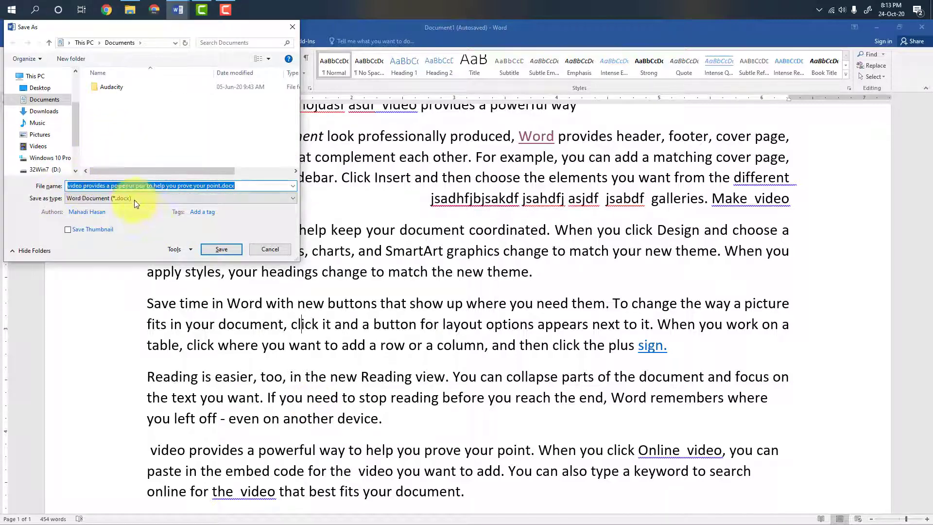
left_click(51, 112)
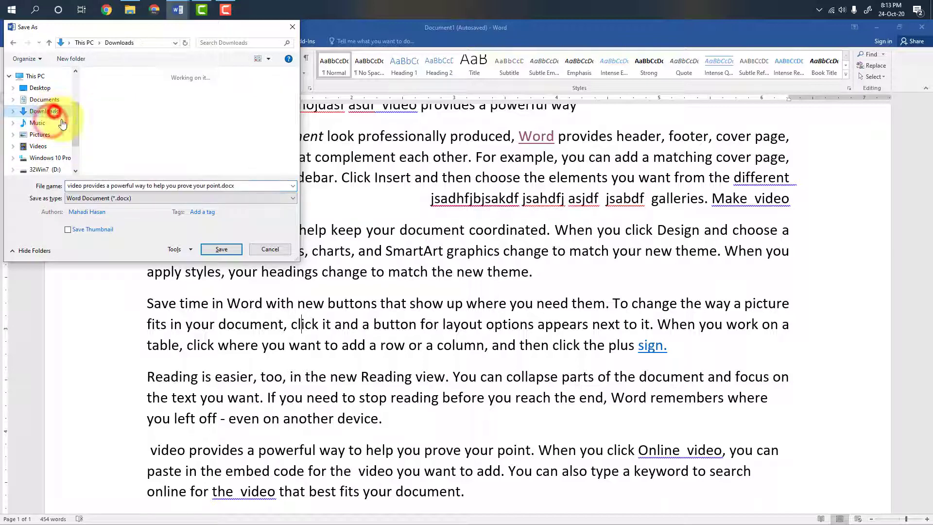
left_click(242, 186)
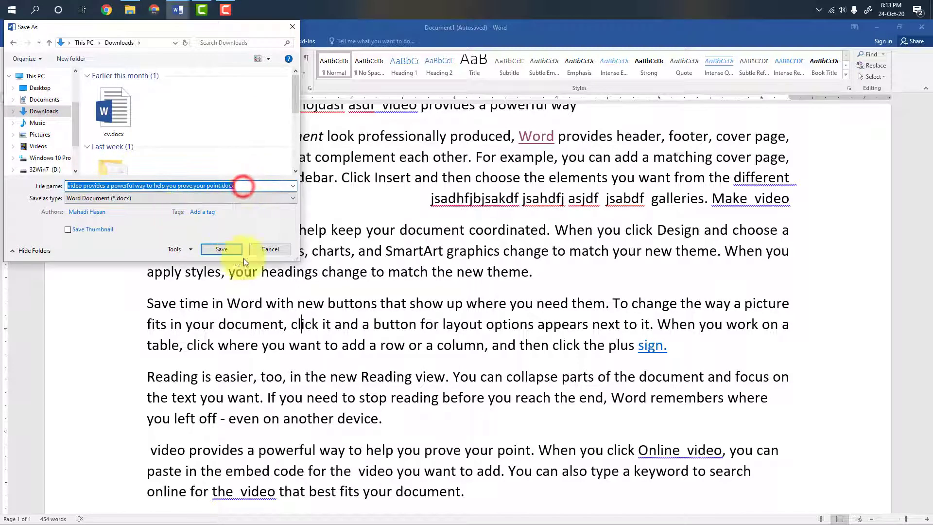
left_click(258, 249)
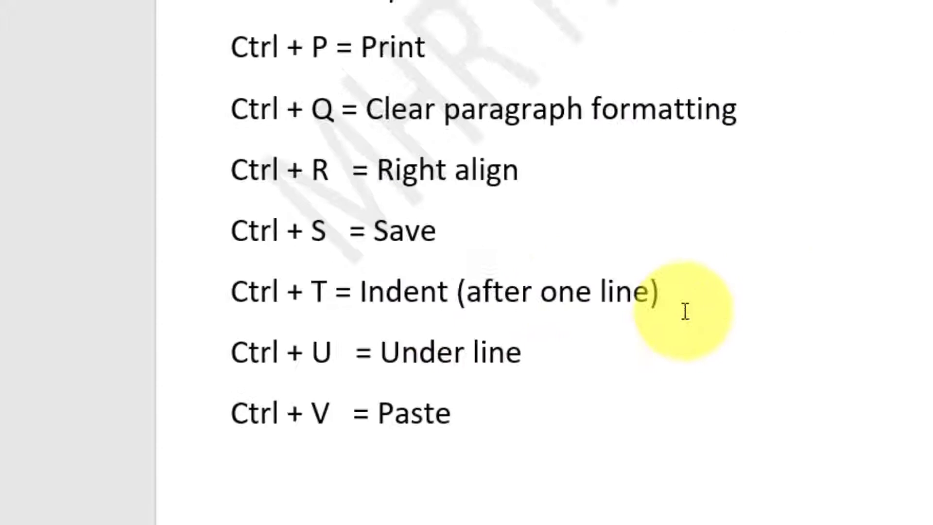
Remove the hanging indent from the last paragraph of Document1, starting "Judsbuf", and apply it again
key("alt+Tab")
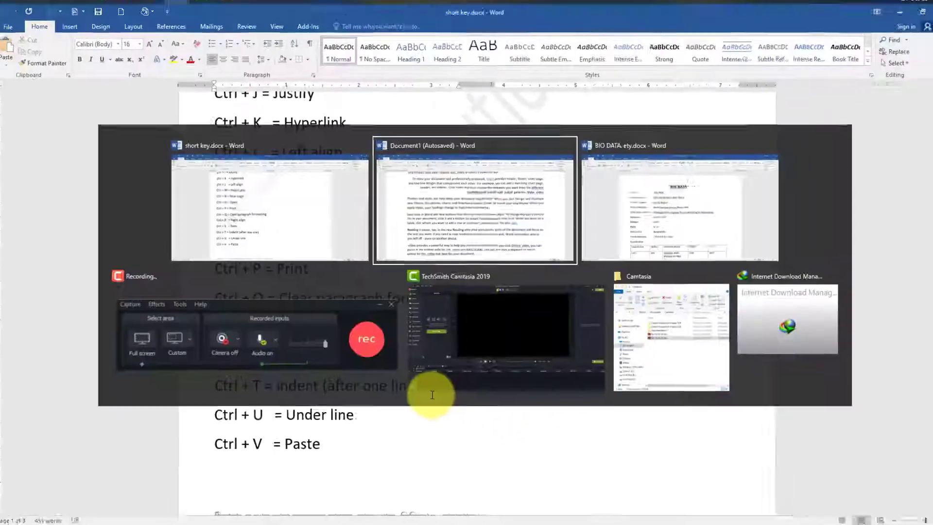
scroll(403, 430, "down", 9)
scroll(403, 430, "up", 5)
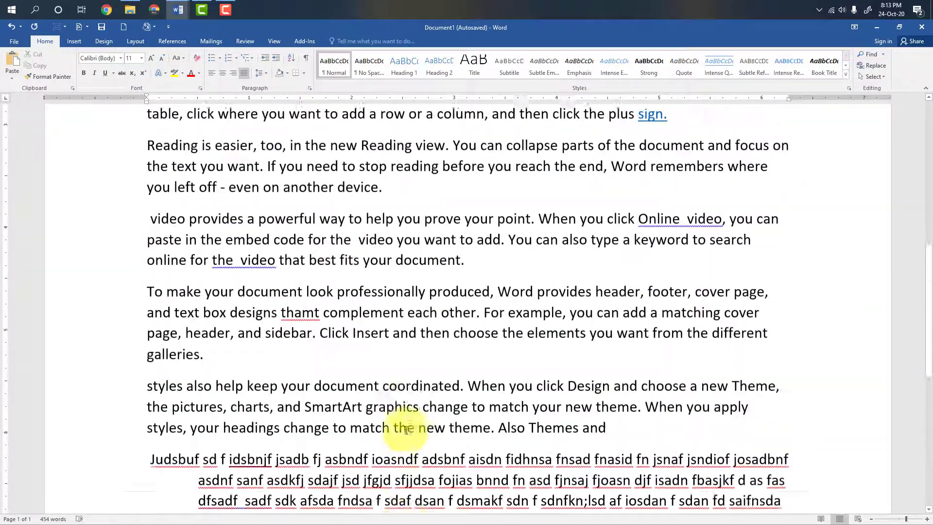
scroll(406, 430, "down", 4)
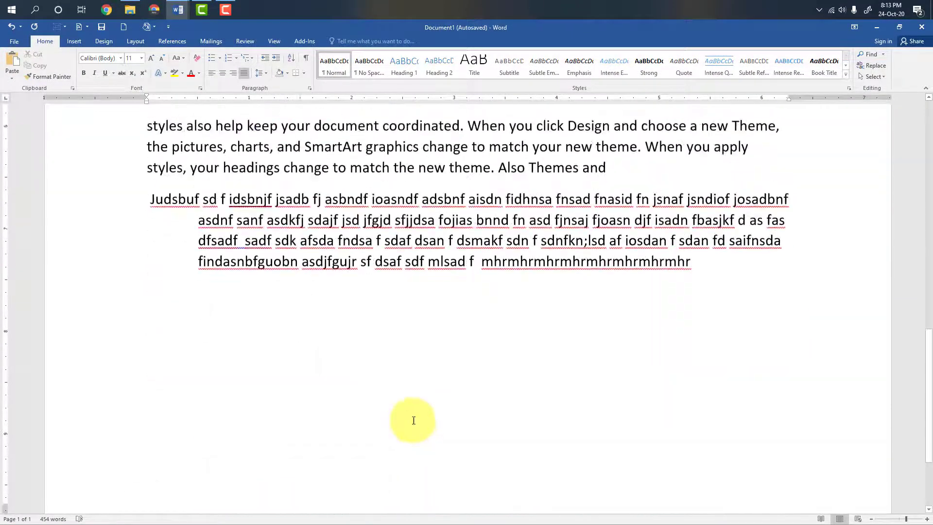
scroll(546, 354, "up", 3)
left_click_drag(712, 445, 119, 379)
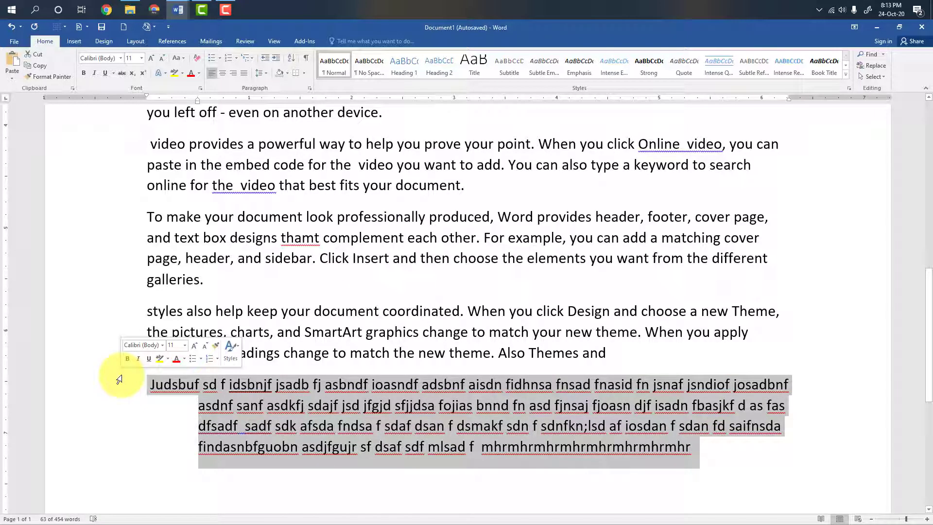
key("ctrl+shift+t")
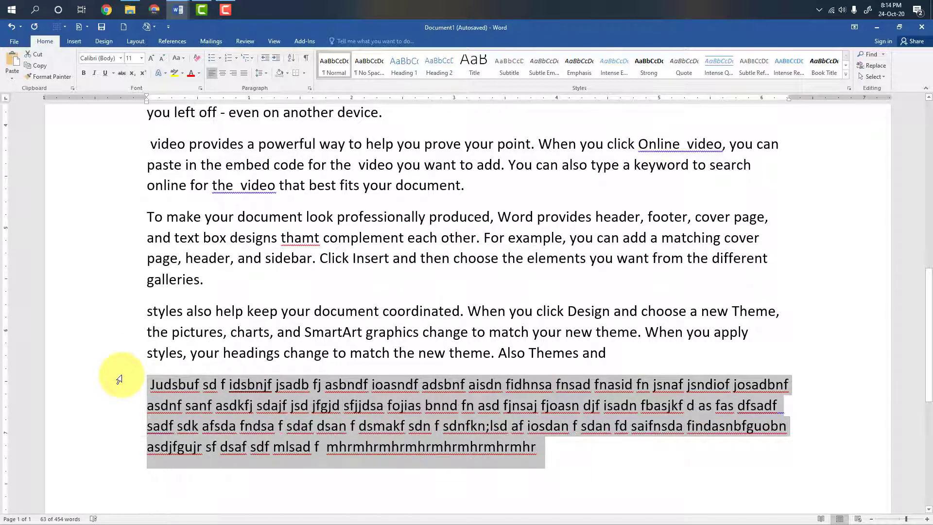
left_click(553, 434)
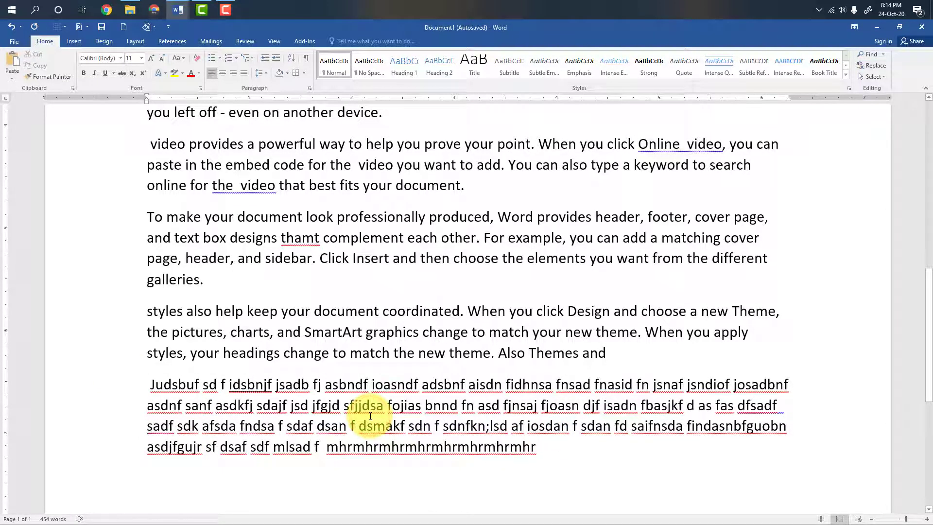
key("ctrl+t")
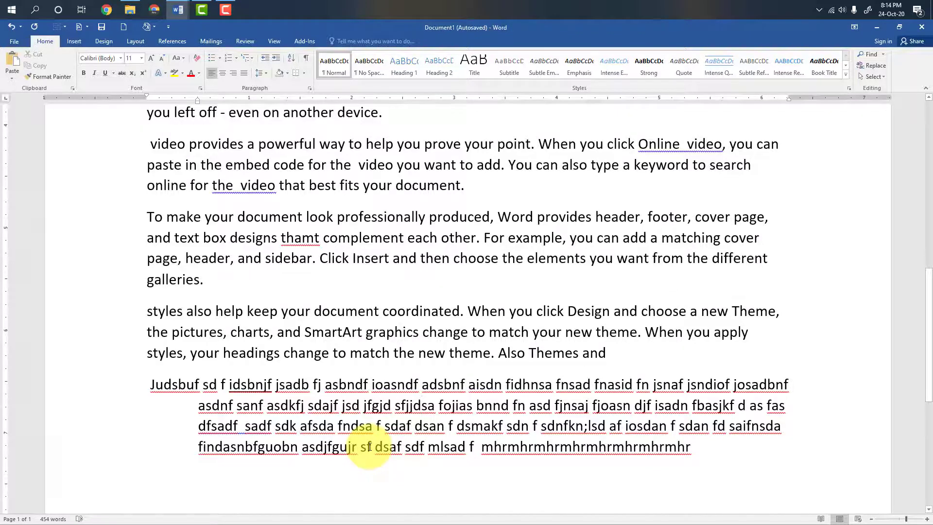
Check the Under line entry in short key.docx and underline "your" in Document1's paragraph starting "styles also help"
key("alt+Tab")
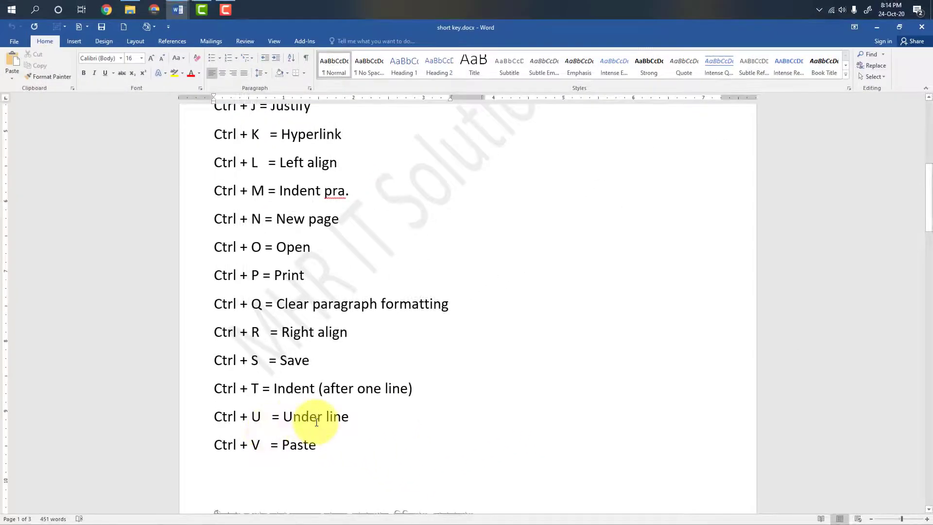
key("alt+Tab")
left_click(280, 315)
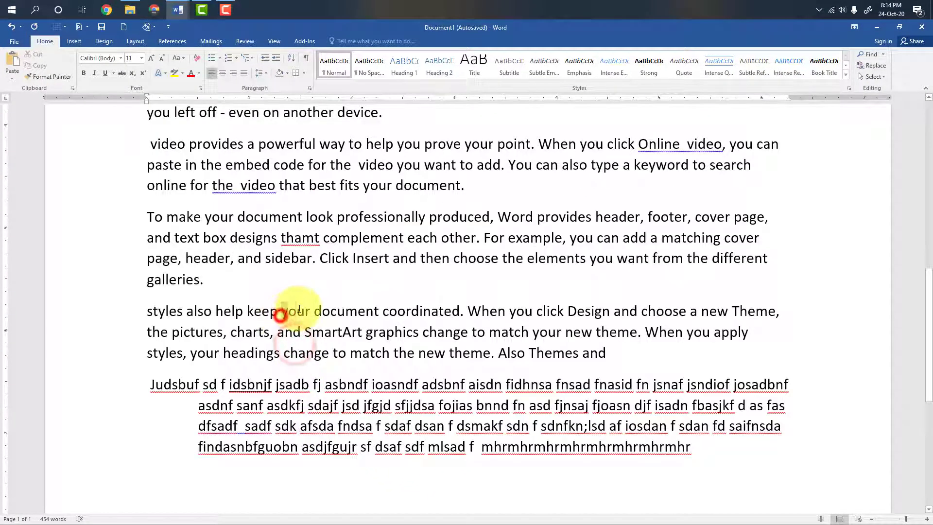
left_click_drag(281, 311, 314, 313)
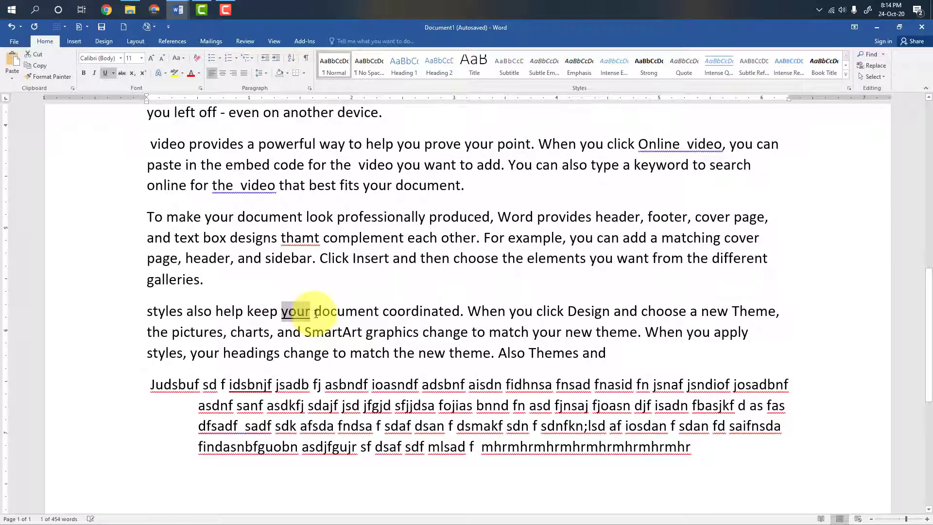
left_click(322, 340)
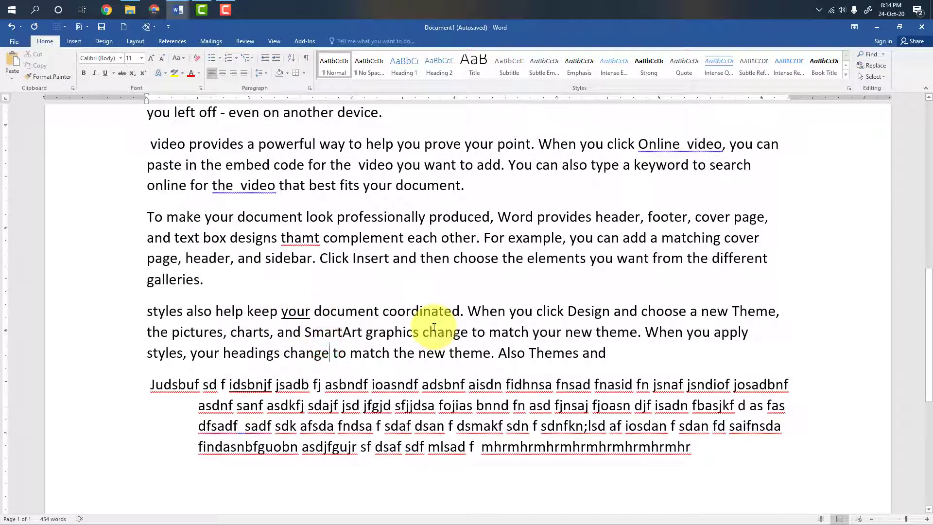
Check the Paste entry in short key.docx and paste the copied word "Audio" after "galleries." in Document1
key("alt+Tab")
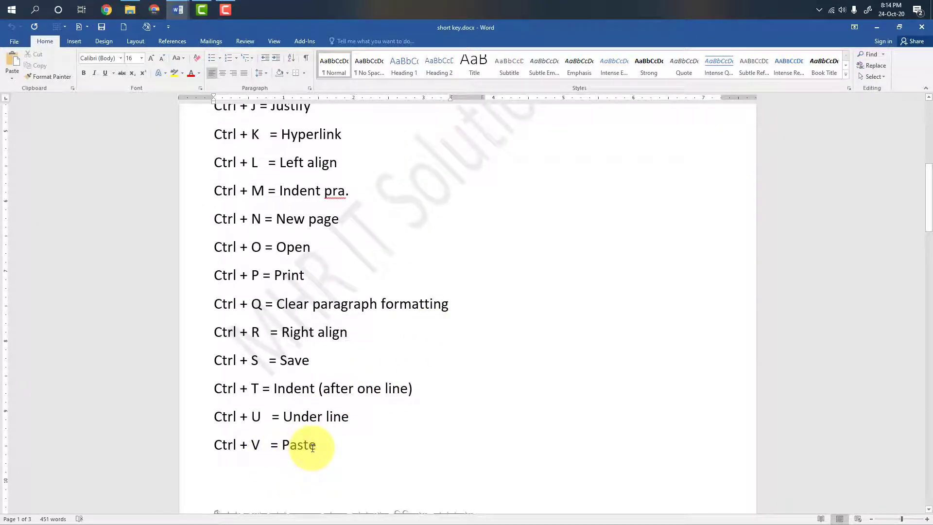
key("alt+Tab")
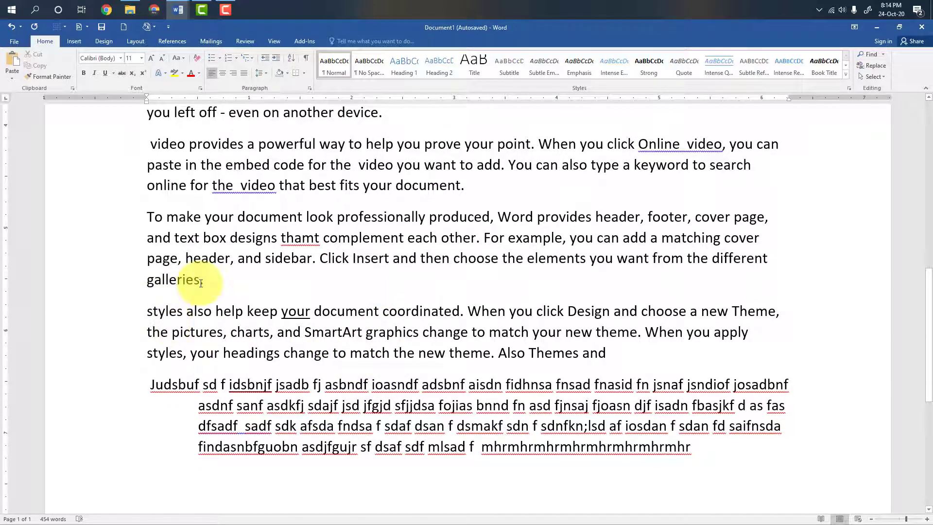
left_click(200, 281)
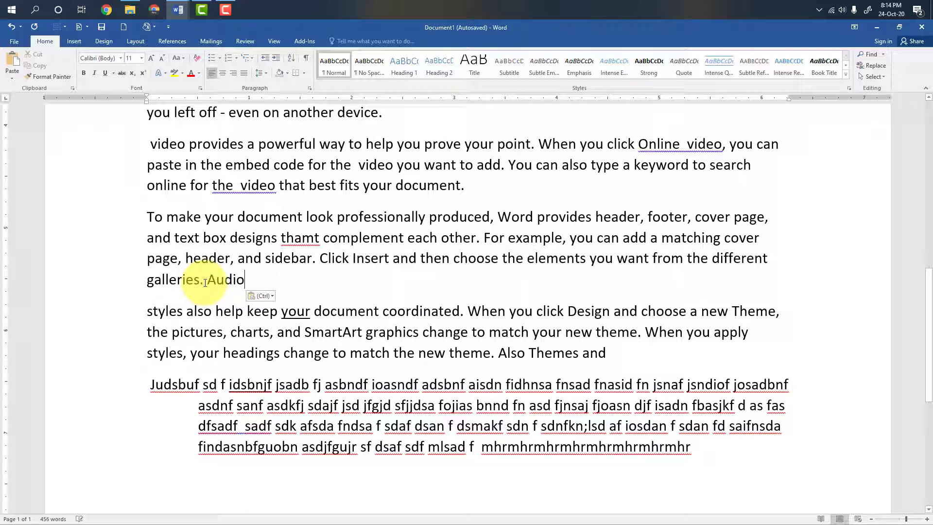
left_click(205, 283)
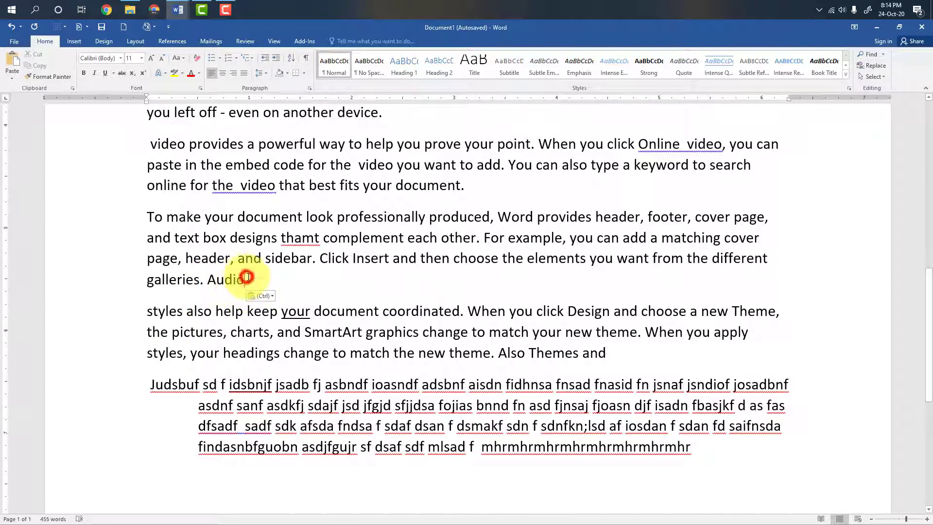
Check the Close document entry in short key.docx, switch to the open bio data document, and close it
key("alt+Tab")
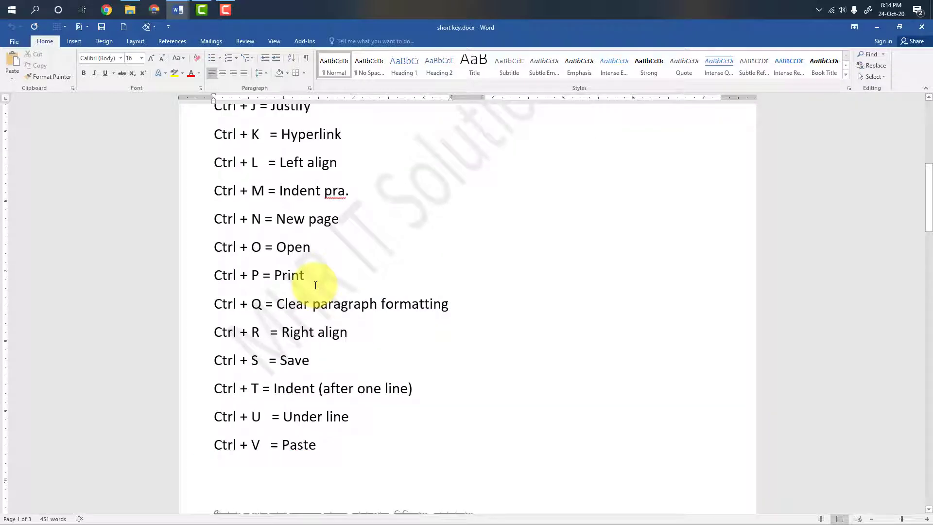
scroll(354, 354, "up", 6)
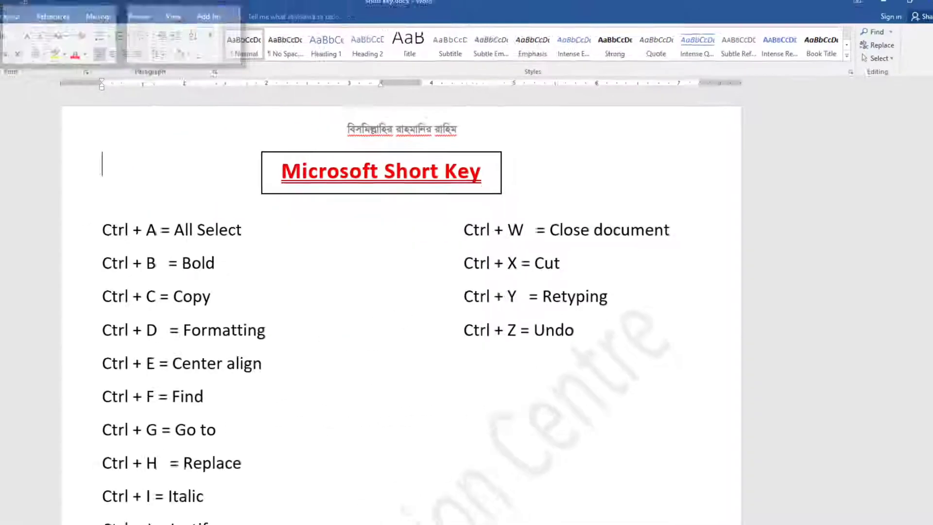
mouse_move(187, 10)
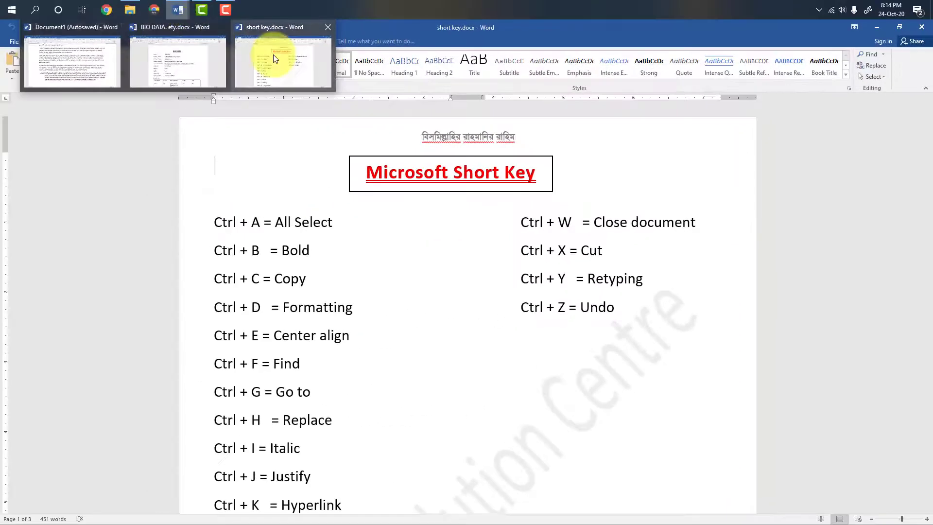
left_click(167, 61)
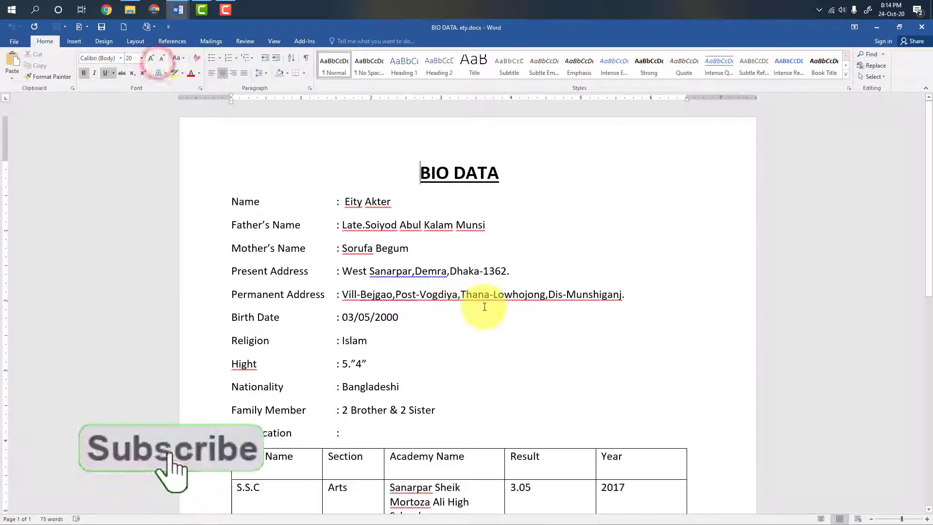
key("ctrl+w")
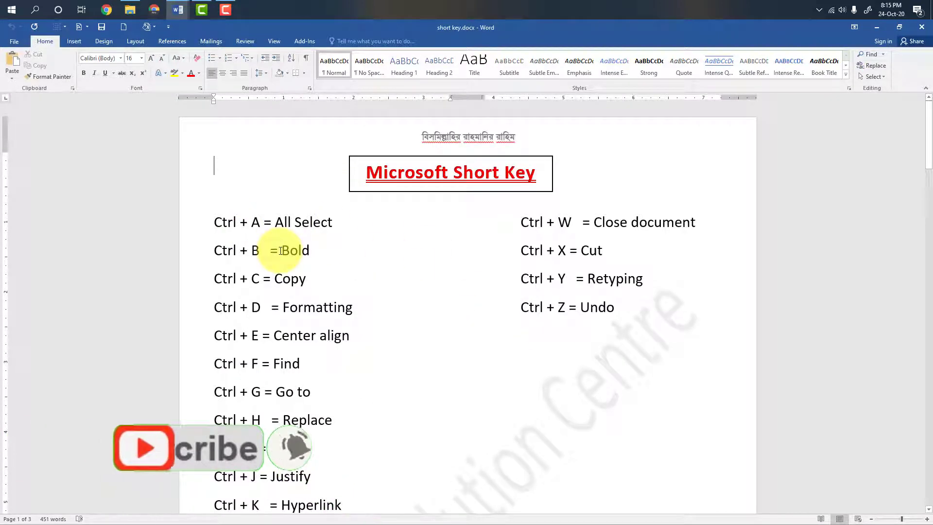
Check the Cut entry in short key.docx and move "Audio" in Document1 from after "galleries." to after "Also Themes and"
scroll(281, 251, "down", 3)
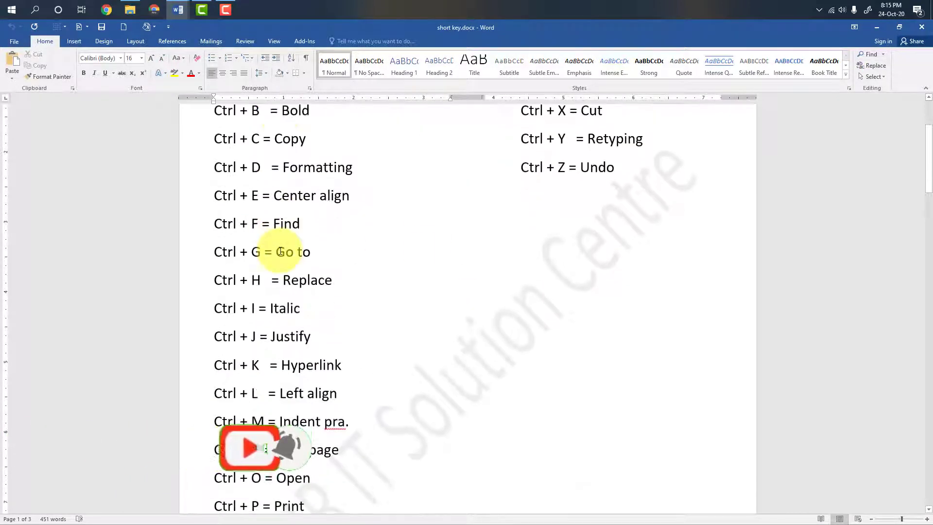
scroll(271, 251, "down", 4)
scroll(270, 252, "up", 7)
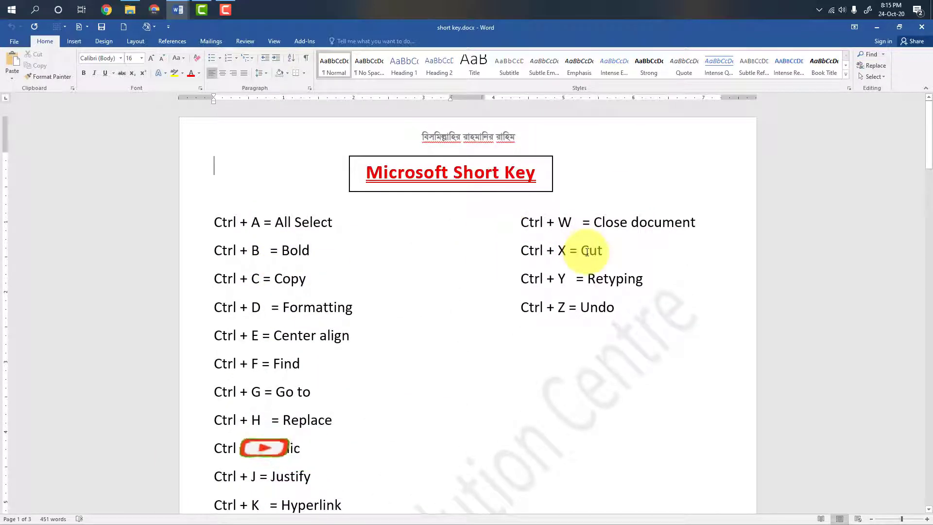
key("alt+Tab")
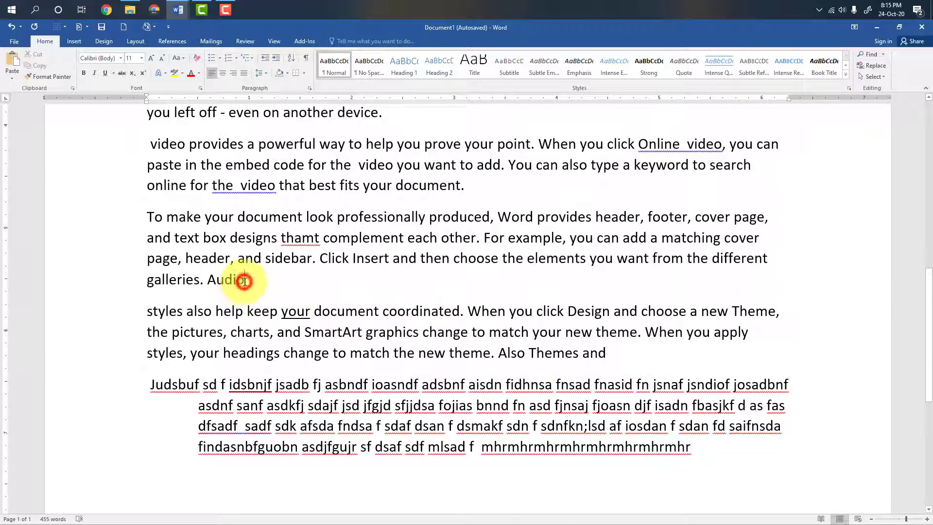
left_click_drag(244, 281, 205, 281)
key("ctrl+c")
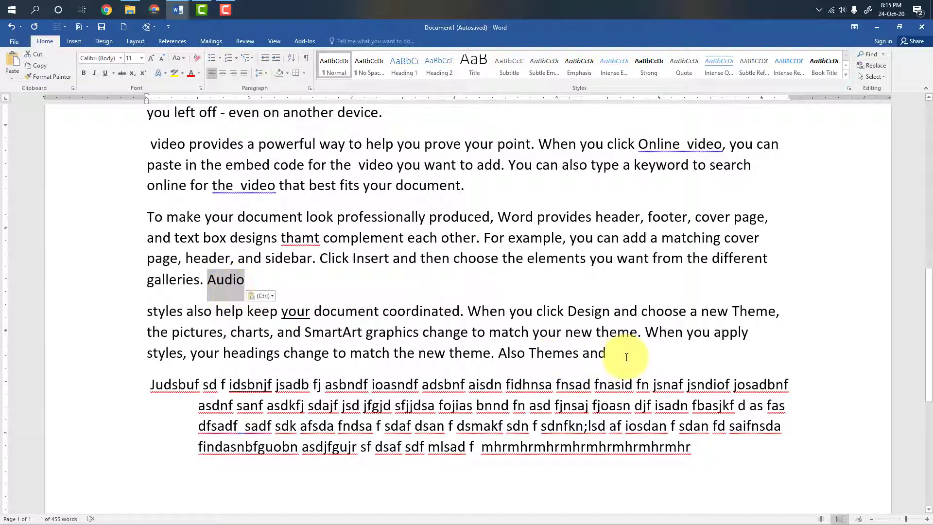
key("BackSpace")
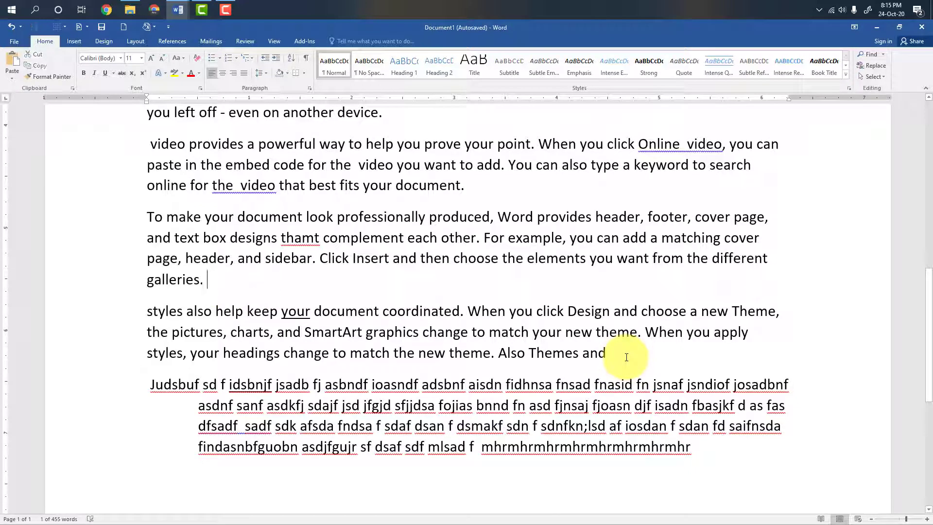
left_click(615, 350)
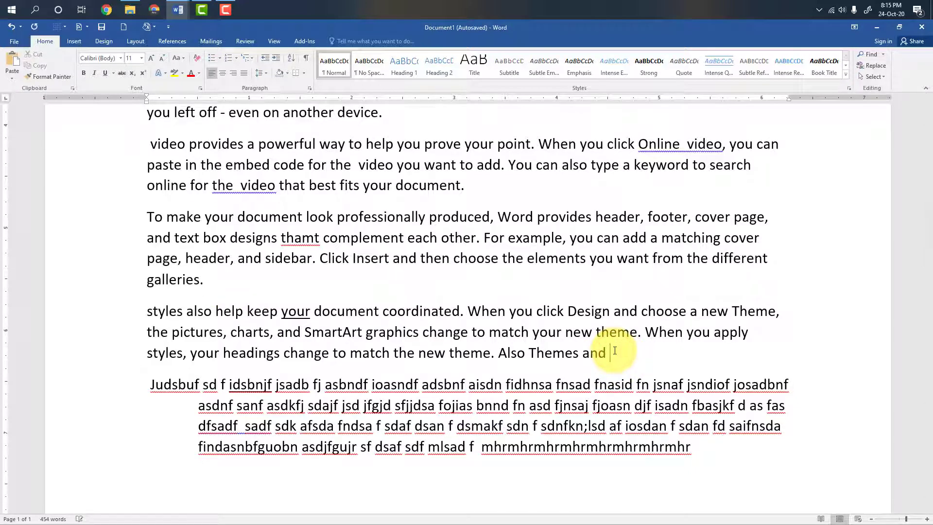
key("ctrl+v")
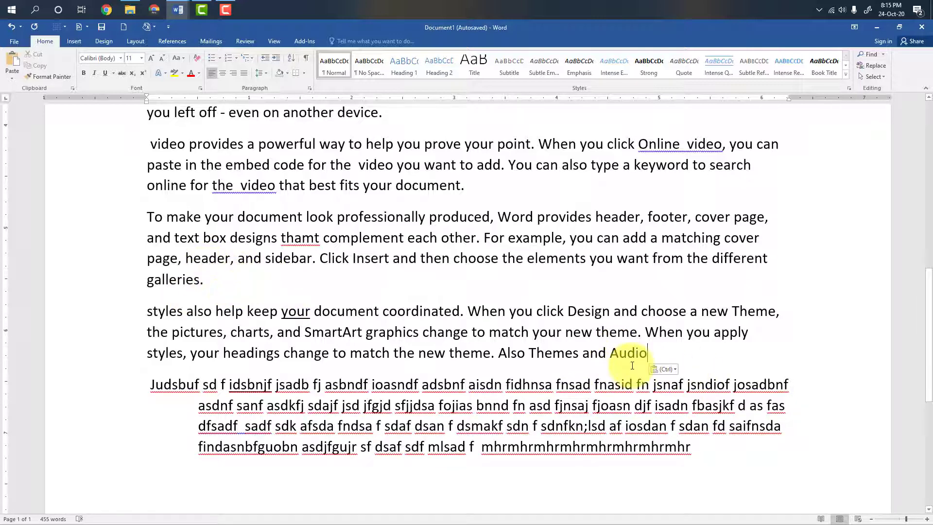
Check the Retyping entry in short key.docx and change "Audio" to "Amhr" after "Also Themes and" in Document1
key("alt+Tab")
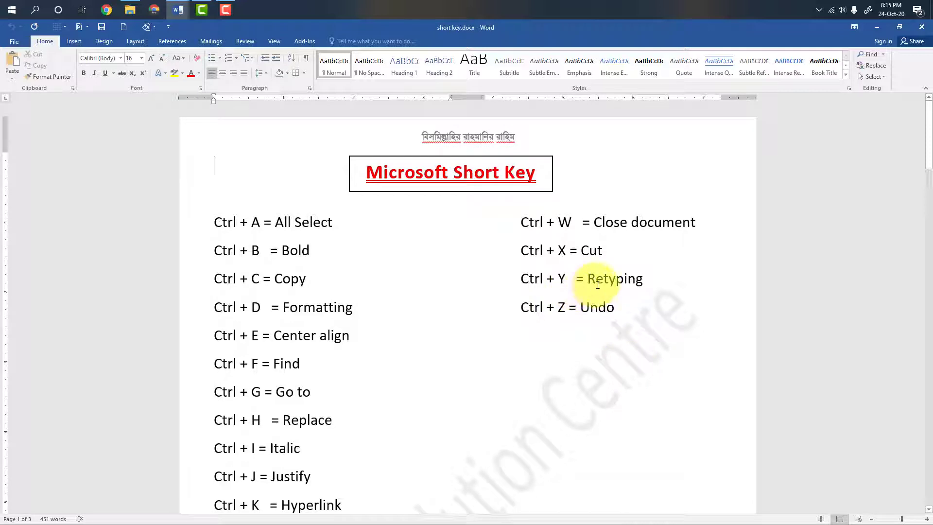
key("alt+Tab")
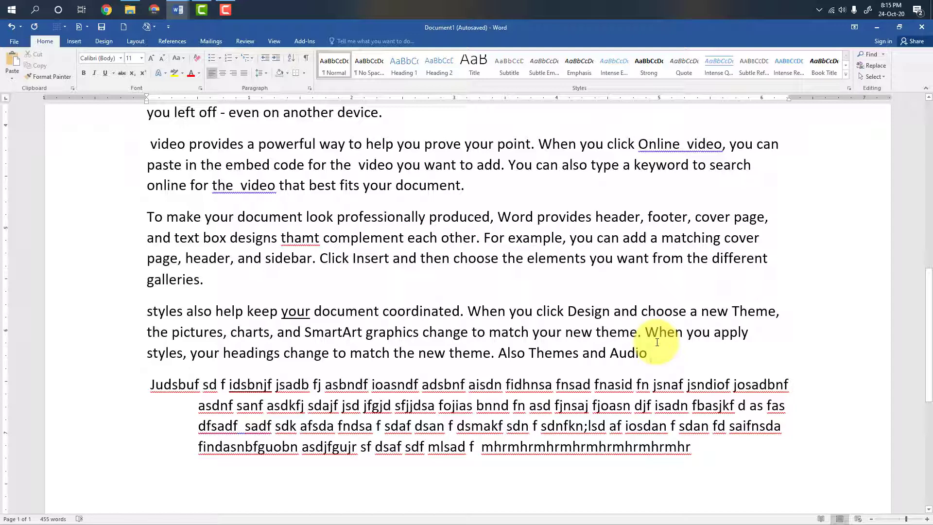
type("MY")
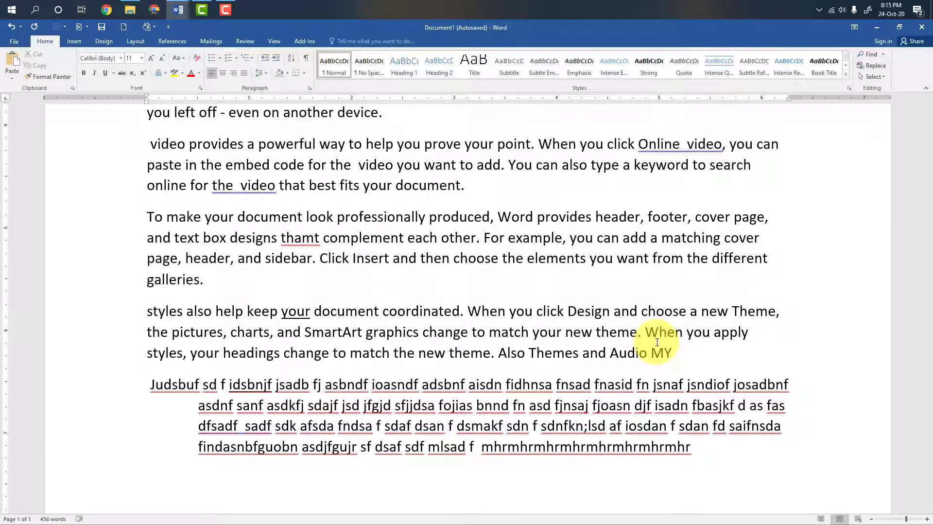
key("BackSpace")
key("BackSpace")
type("mhr")
key("F4")
key("F4")
key("F4")
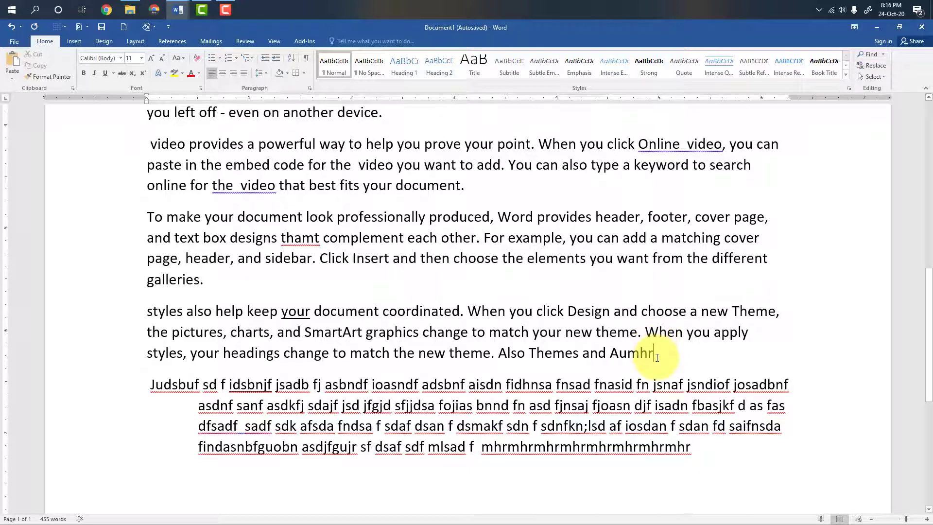
key("F4")
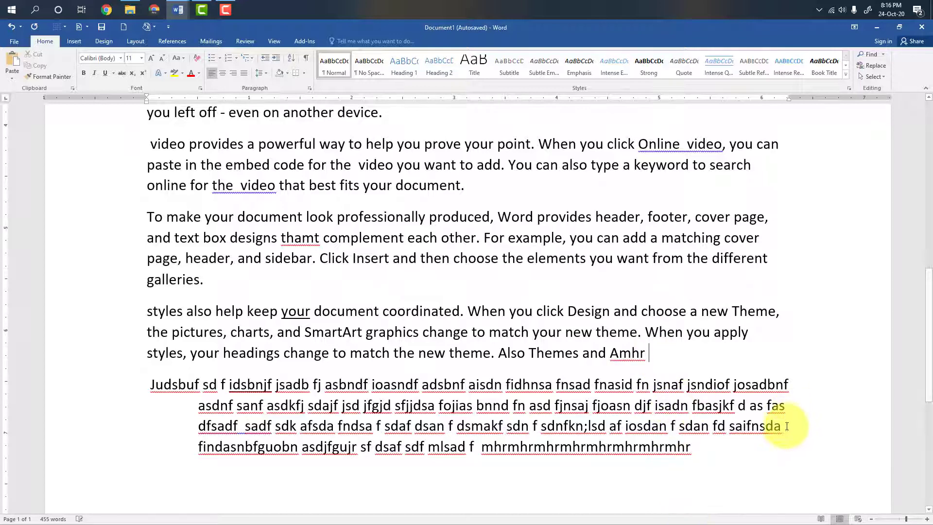
Add "fast" at the end of Document1's last paragraph and repeat it until the word stands there eight times
left_click(711, 457)
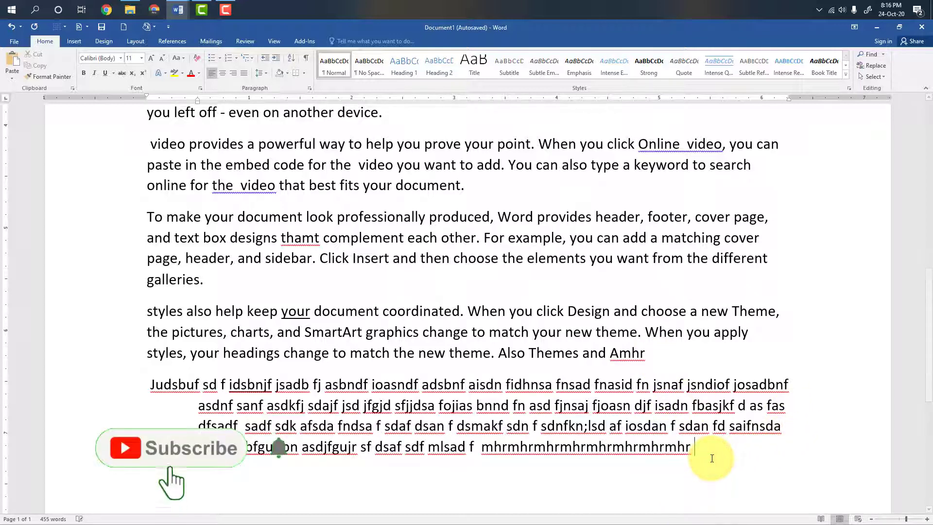
type("fast")
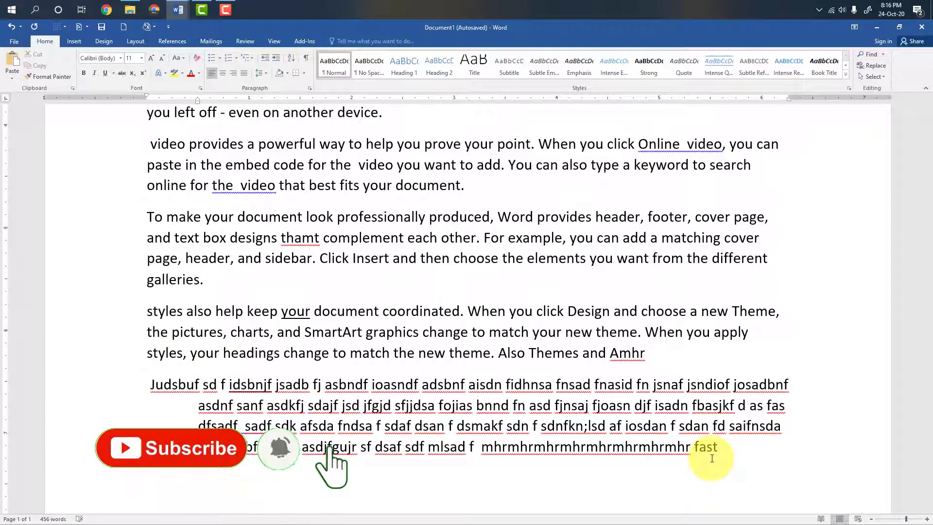
type(" fast fast fast fast")
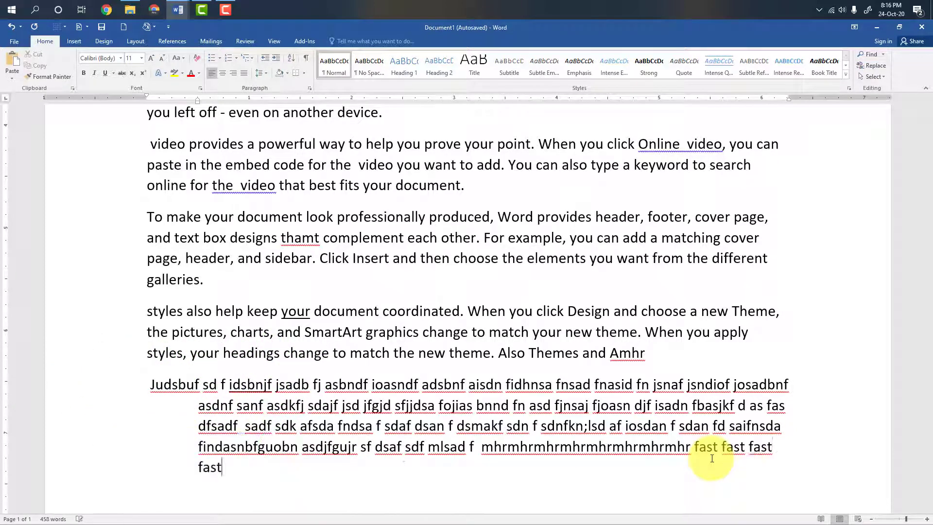
type(" fast fast fast fast")
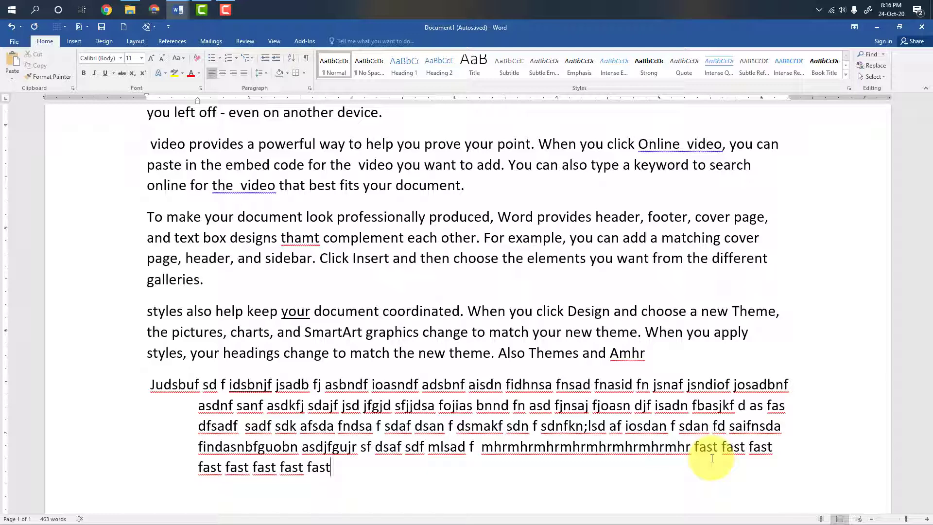
Check the Undo entry in short key.docx and undo the last five repetitions of "fast" in Document1
key("alt+Tab")
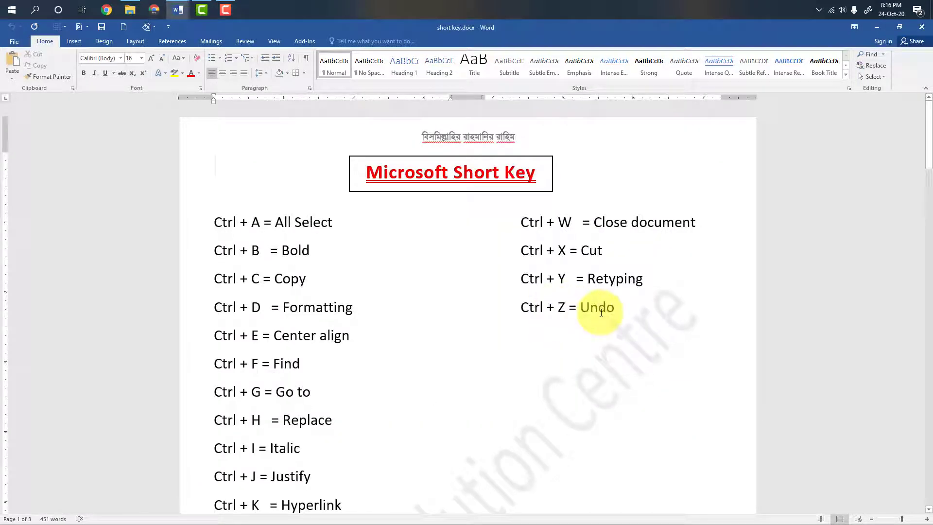
key("alt")
key("alt+Tab")
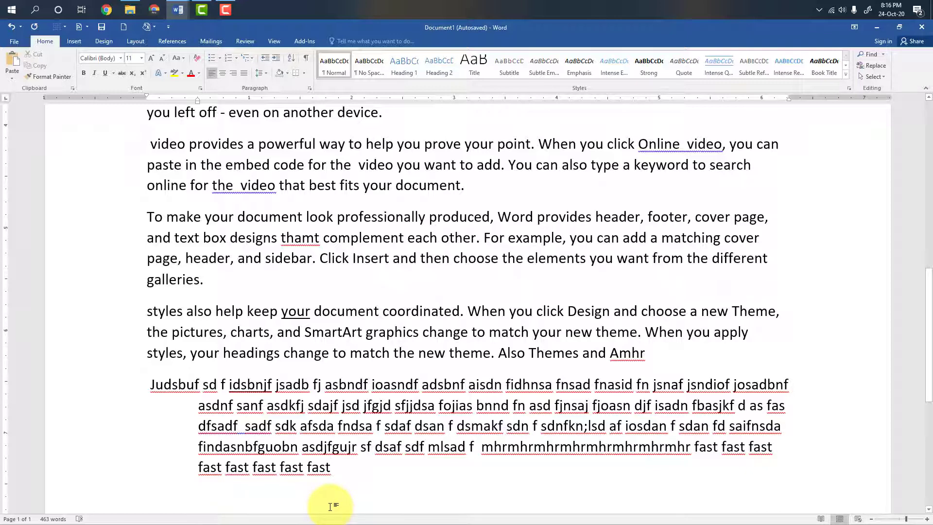
key("ctrl+BackSpace")
key("ctrl+BackSpace")
key("ctrl+BackSpace")
key("ctrl+BackSpace")
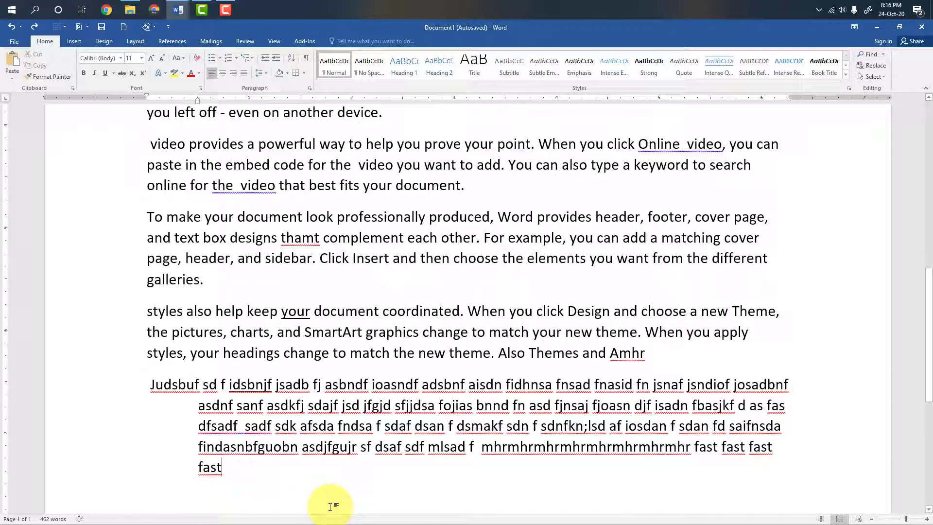
key("ctrl+BackSpace")
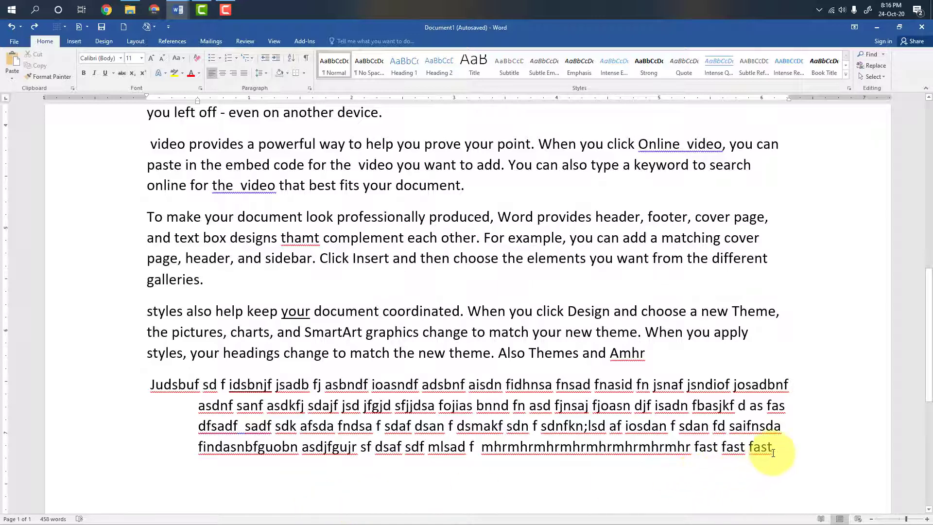
Delete "fas" at the end of the last paragraph's second line, undo the deletion, and return to short key.docx
left_click_drag(786, 414, 768, 409)
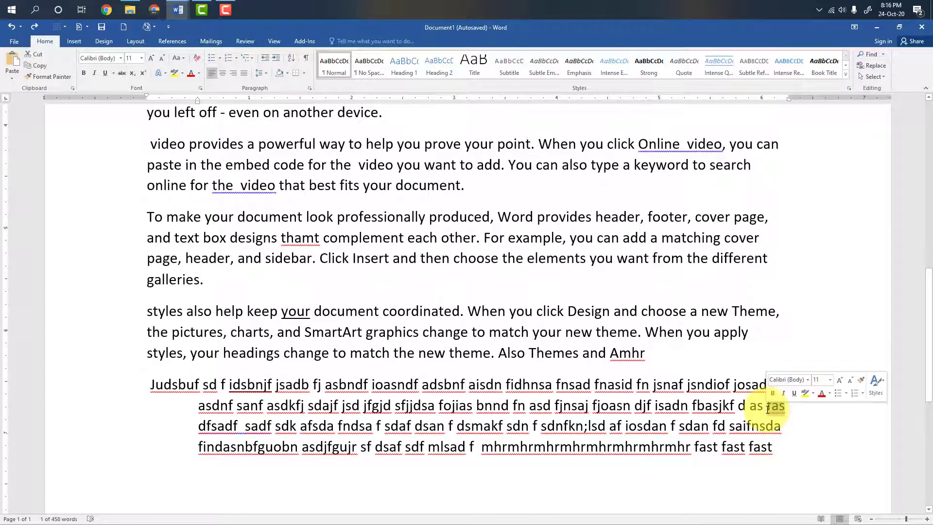
key("BackSpace")
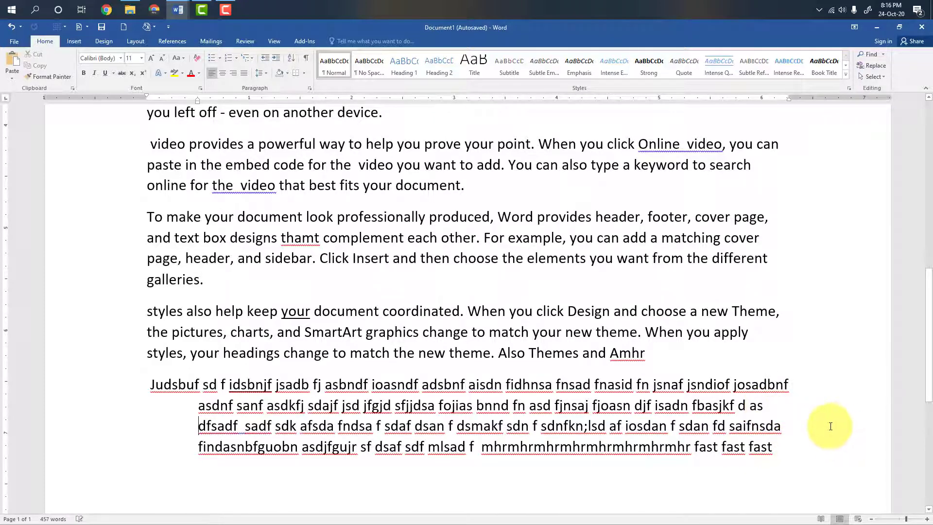
key("ctrl+z")
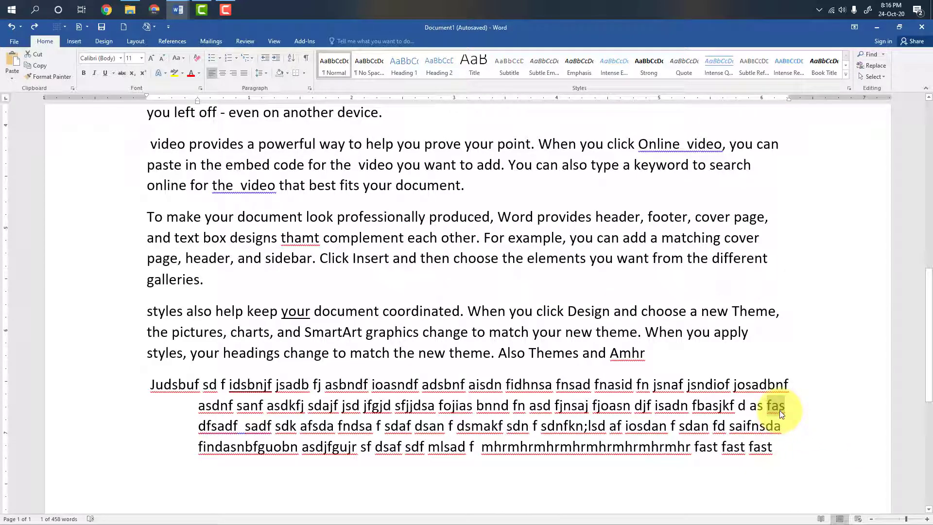
key("alt+Tab")
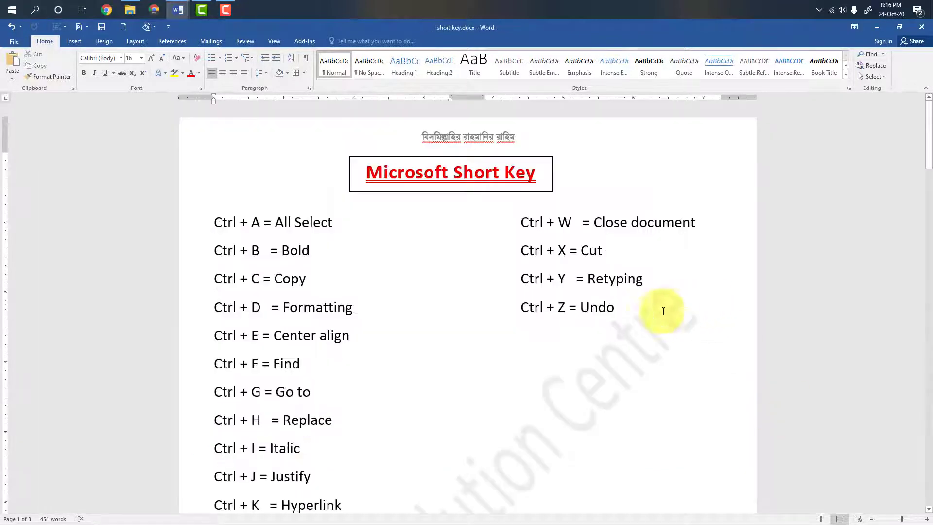